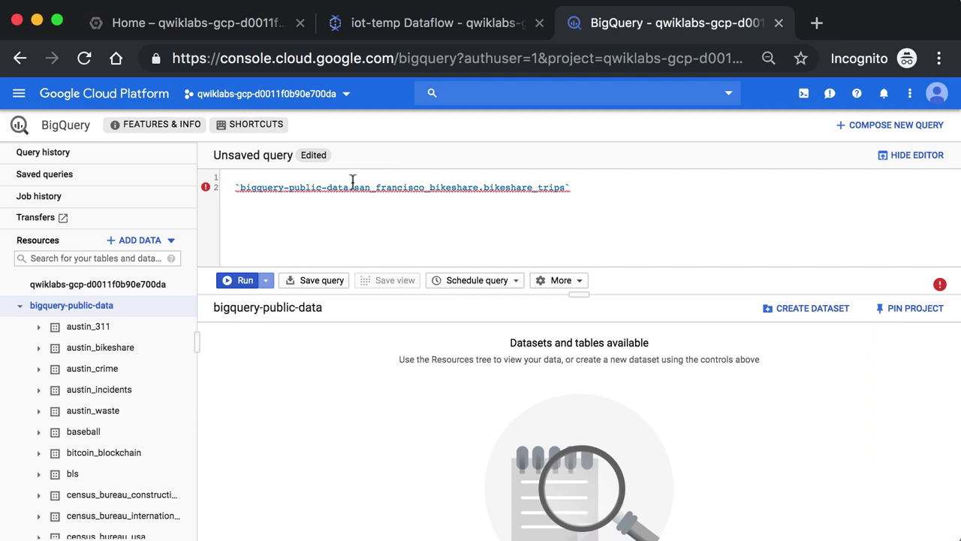
Examine the table reference in the query, the options for adding data and the list of datasets under bigquery-public-data
left_click_drag(353, 187, 479, 187)
double_click(495, 187)
left_click(407, 208)
left_click(172, 242)
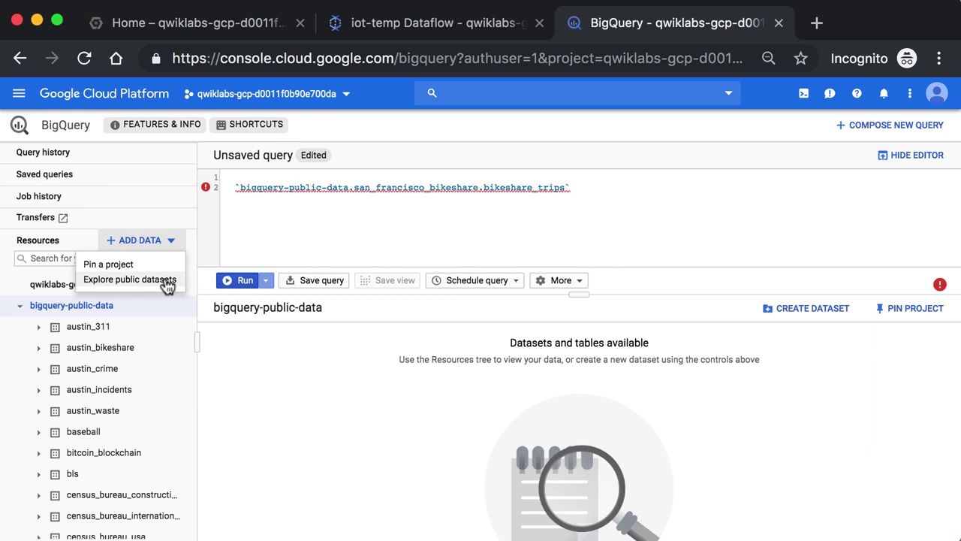
left_click(307, 251)
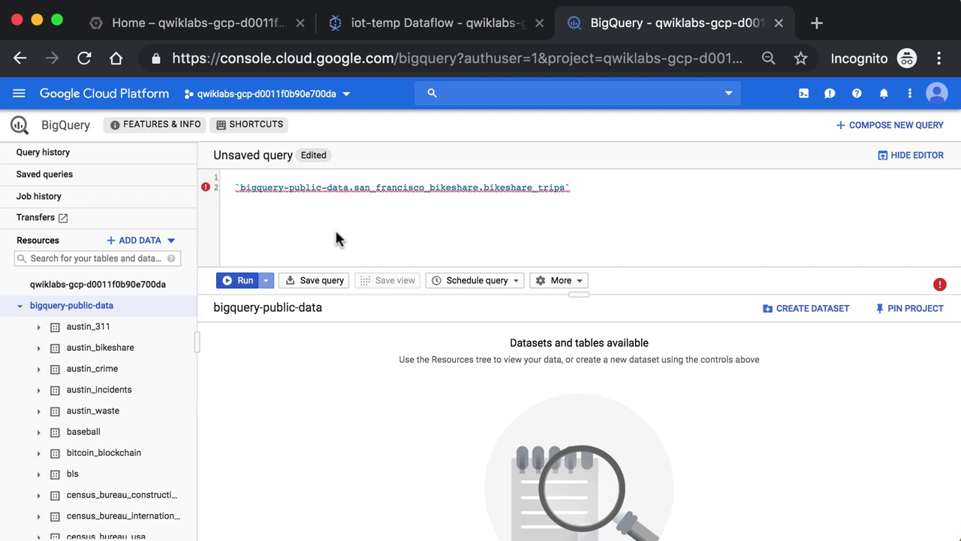
scroll(122, 399, "down", 10)
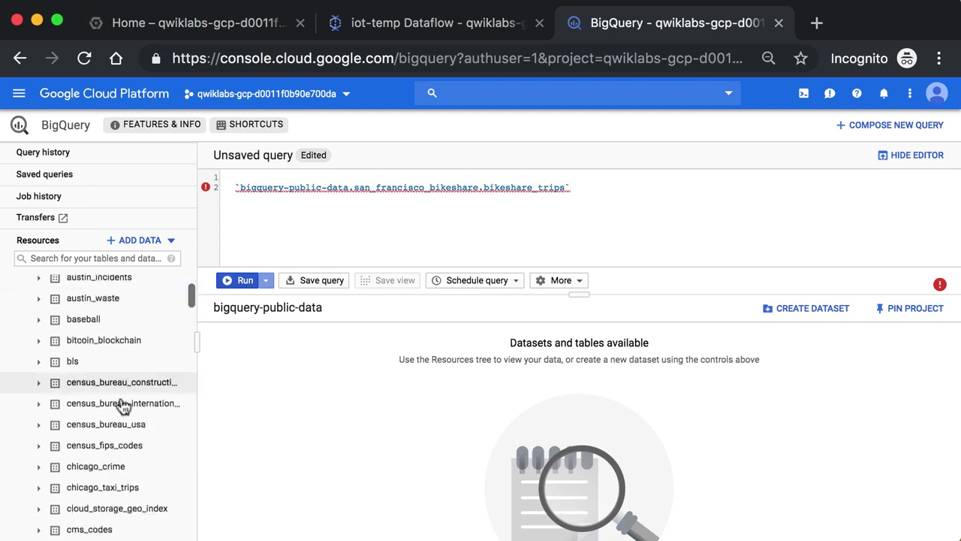
scroll(123, 405, "down", 3)
scroll(122, 405, "up", 15)
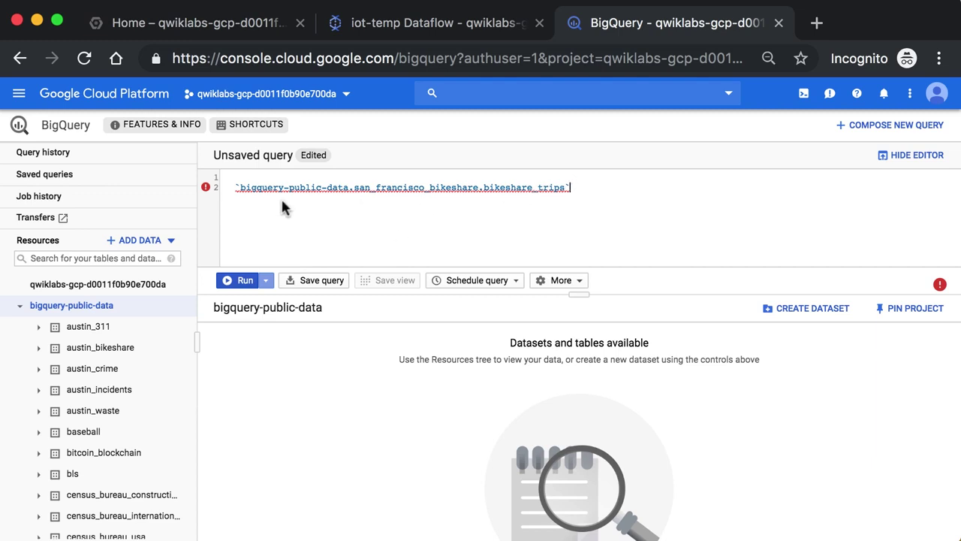
Open the bikeshare_trips table directly from its fully qualified reference in the query editor
left_click(321, 188)
left_click(284, 187)
left_click(237, 188)
left_click_drag(582, 187, 202, 180)
key("Down")
left_click_drag(575, 187, 203, 189)
left_click(593, 190)
triple_click(521, 188)
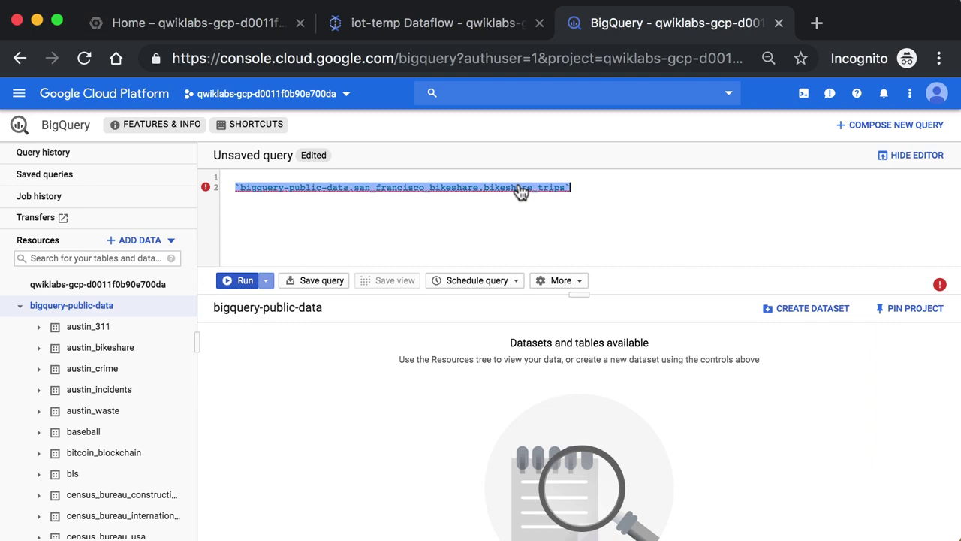
left_click(522, 188, "super")
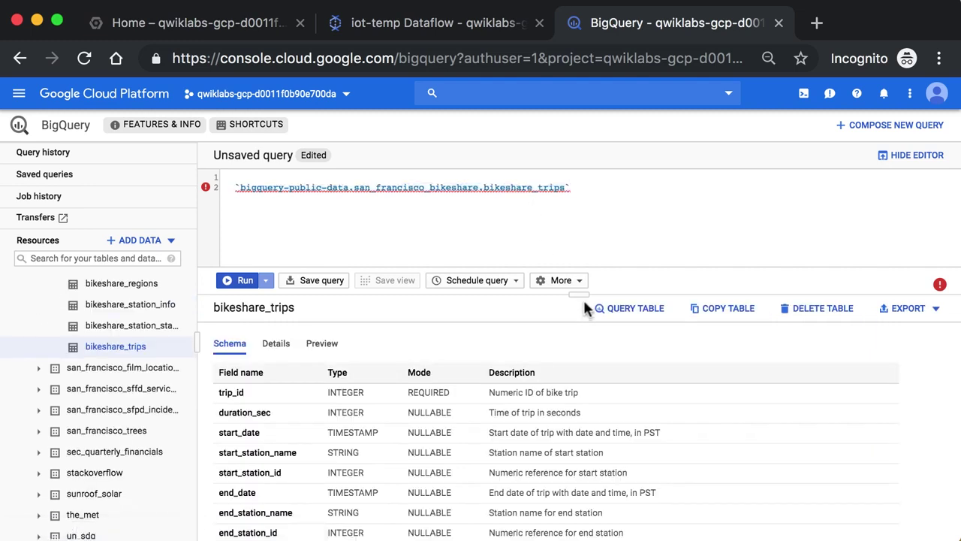
Enlarge the bikeshare_trips table pane and review all field names, types and descriptions in its schema
left_click_drag(579, 293, 581, 260)
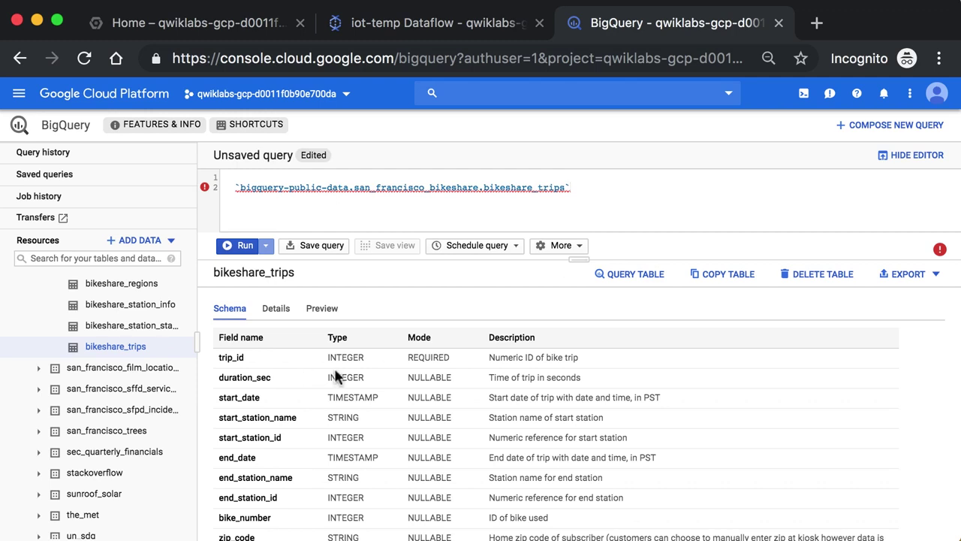
scroll(294, 413, "down", 2)
scroll(295, 414, "down", 2)
scroll(294, 414, "up", 3)
scroll(297, 420, "down", 2)
scroll(298, 425, "down", 1)
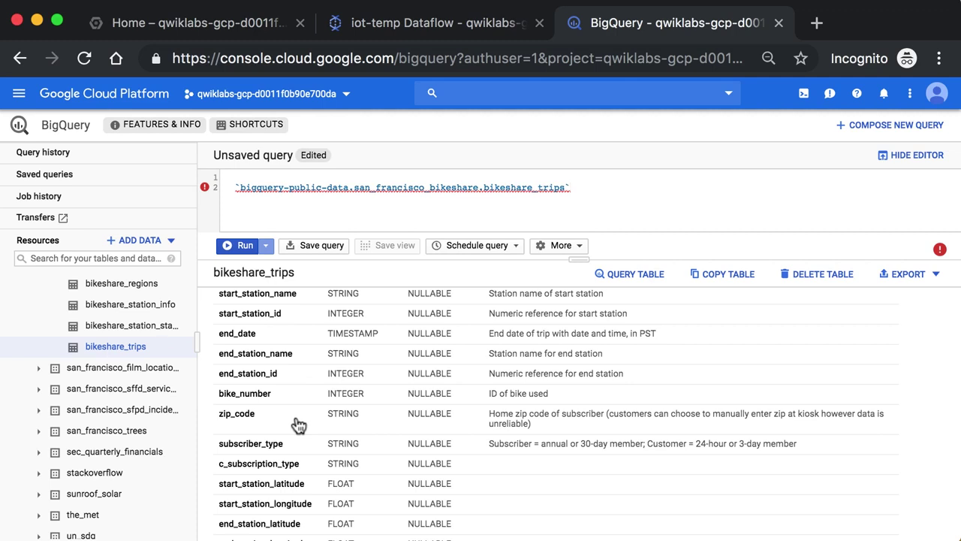
scroll(298, 425, "down", 3)
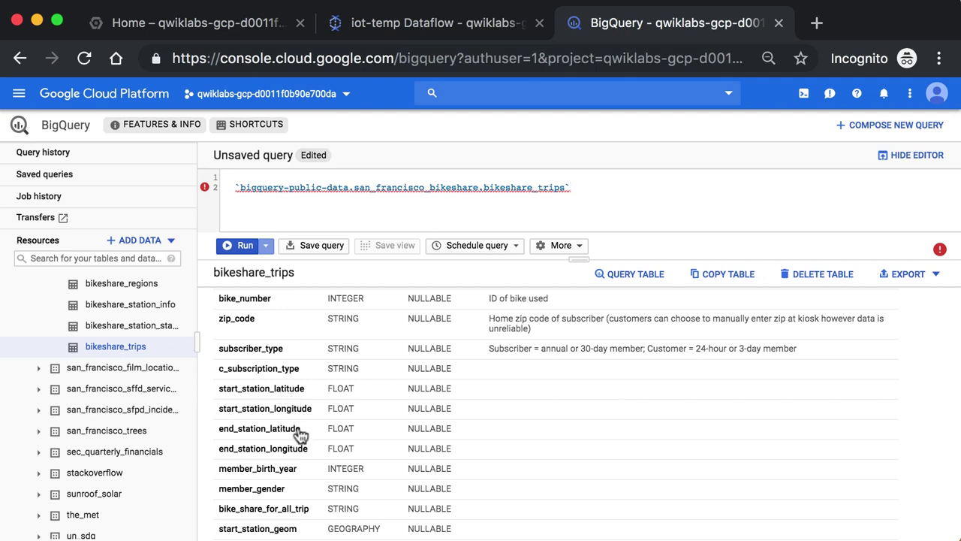
scroll(300, 449, "down", 2)
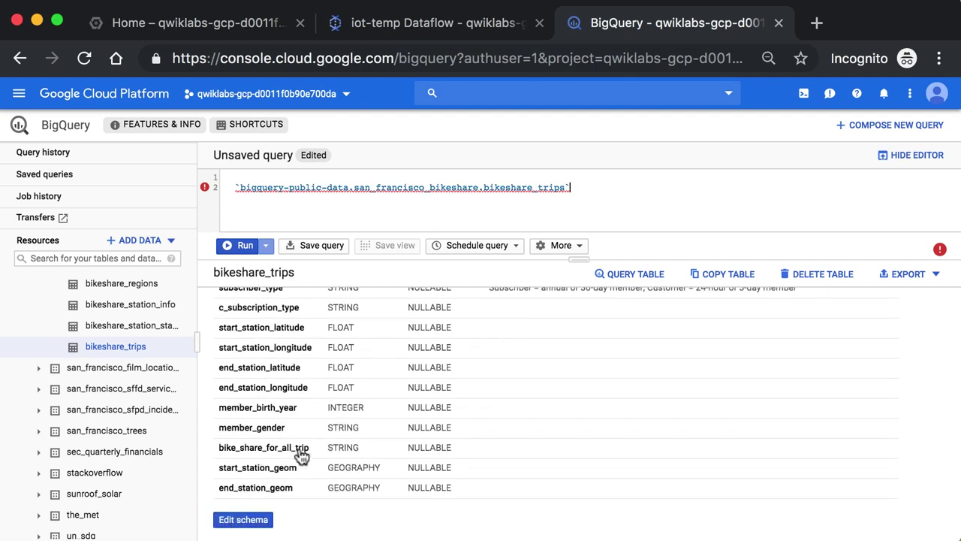
scroll(288, 365, "up", 5)
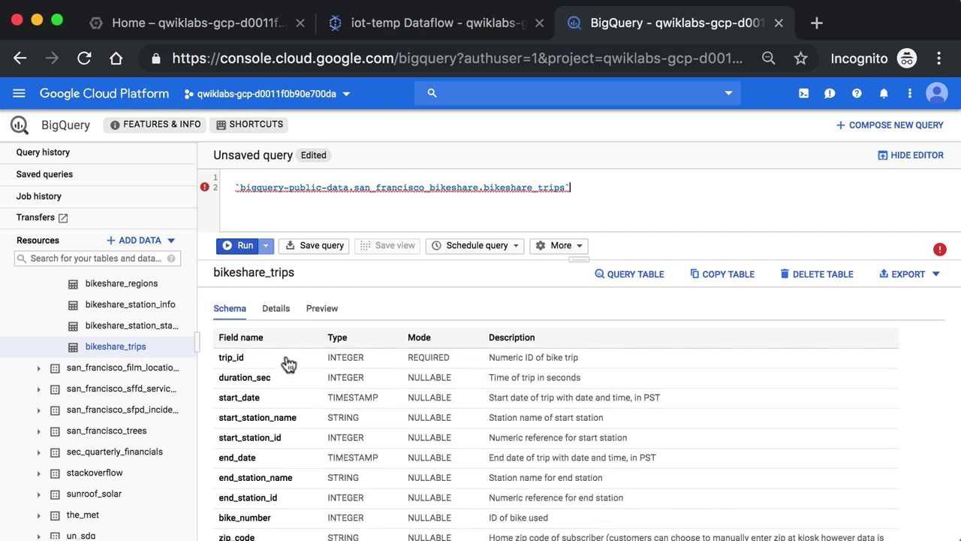
Show the details of the bikeshare_trips table and check its number of rows
left_click(278, 313)
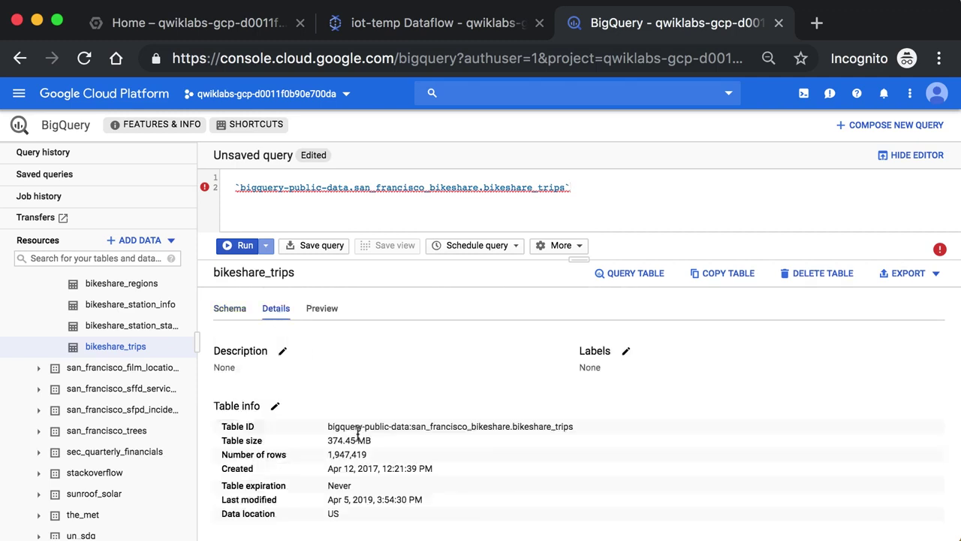
left_click_drag(368, 455, 329, 455)
left_click(383, 460)
Preview the rows of bikeshare_trips and look across the station, date, bike and subscriber columns
left_click(326, 310)
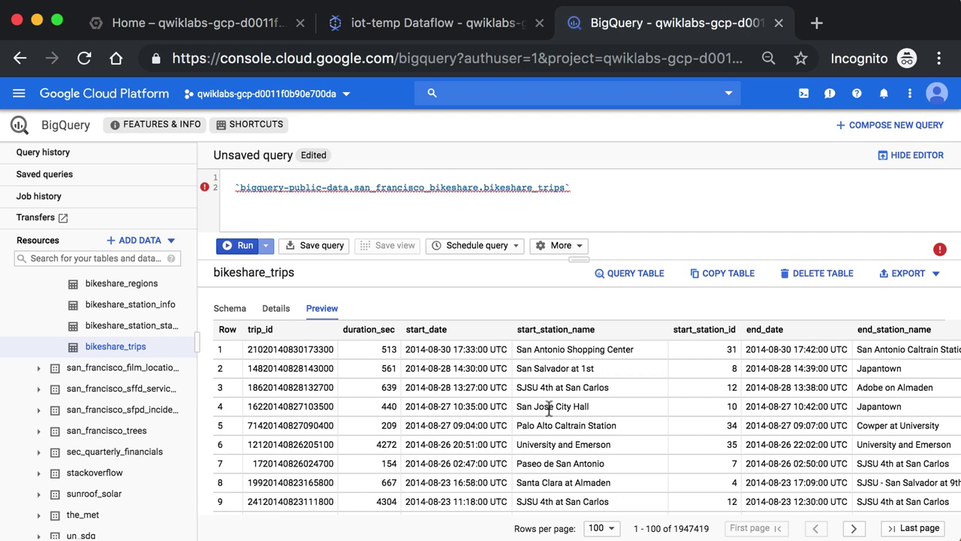
scroll(576, 400, "right", 3)
scroll(575, 400, "right", 6)
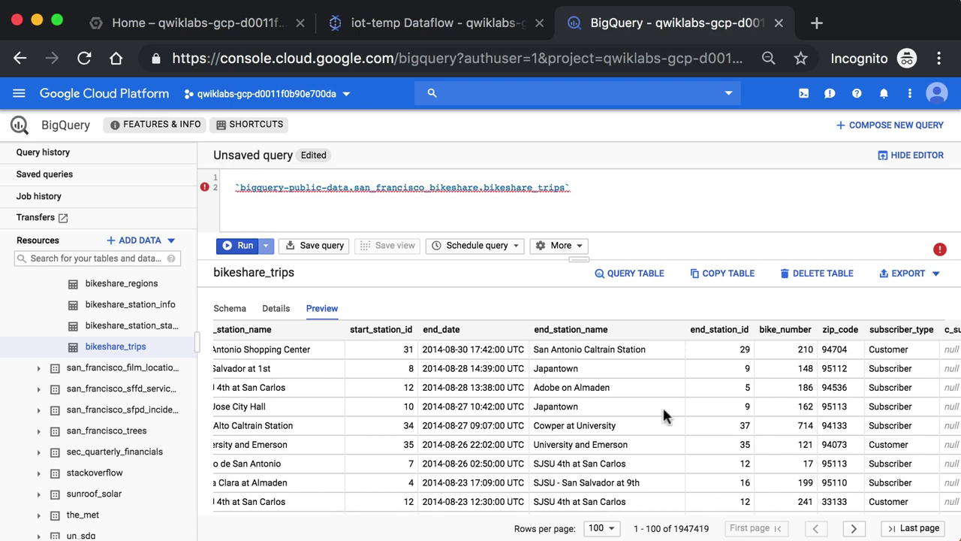
scroll(662, 409, "left", 1)
scroll(662, 405, "right", 4)
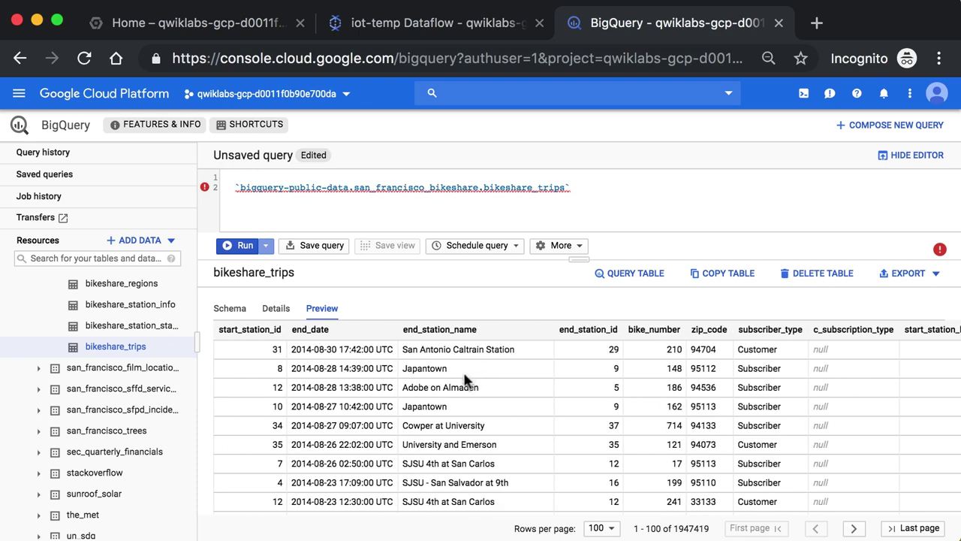
scroll(470, 381, "left", 6)
scroll(554, 406, "left", 6)
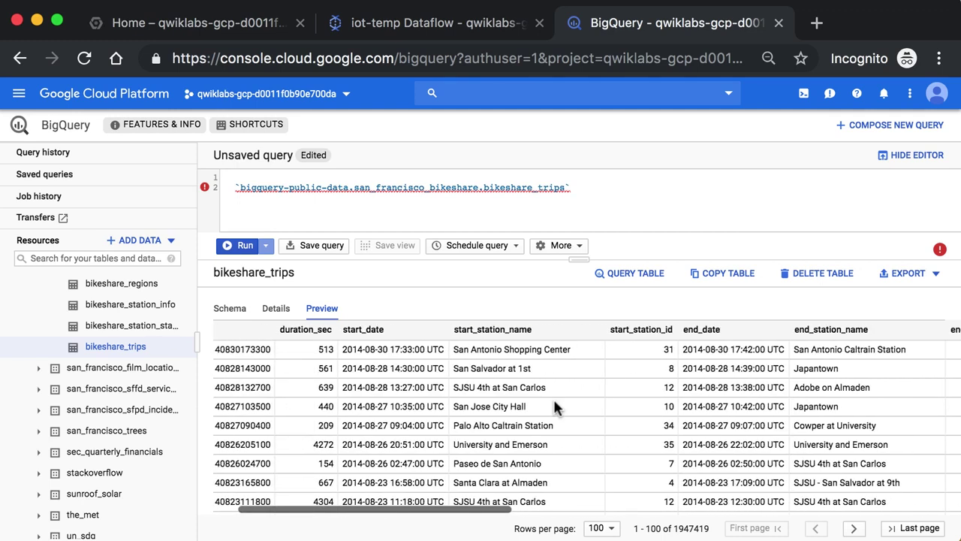
Enlarge the query editor and replace its contents with a generated query on the bikeshare_trips table
left_click_drag(575, 259, 575, 307)
left_click(629, 319)
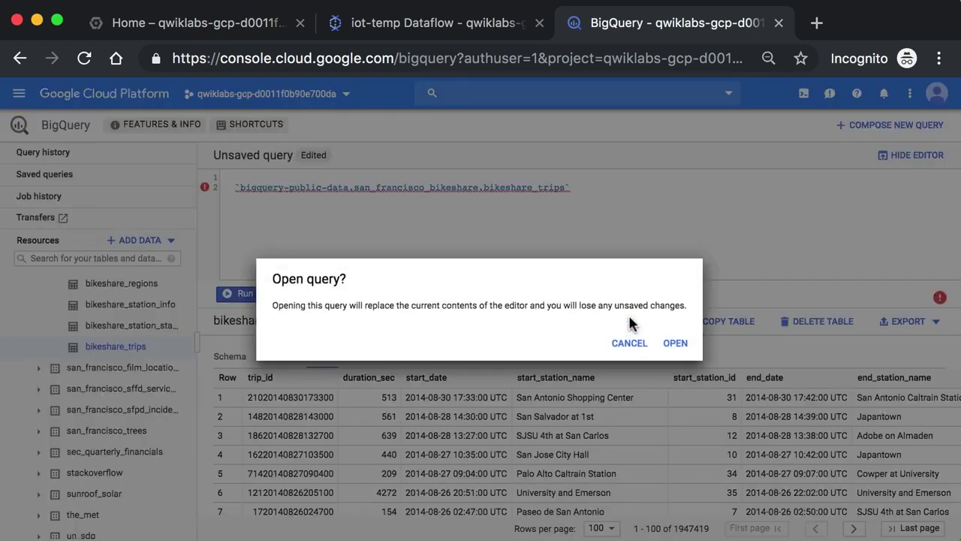
left_click(665, 344)
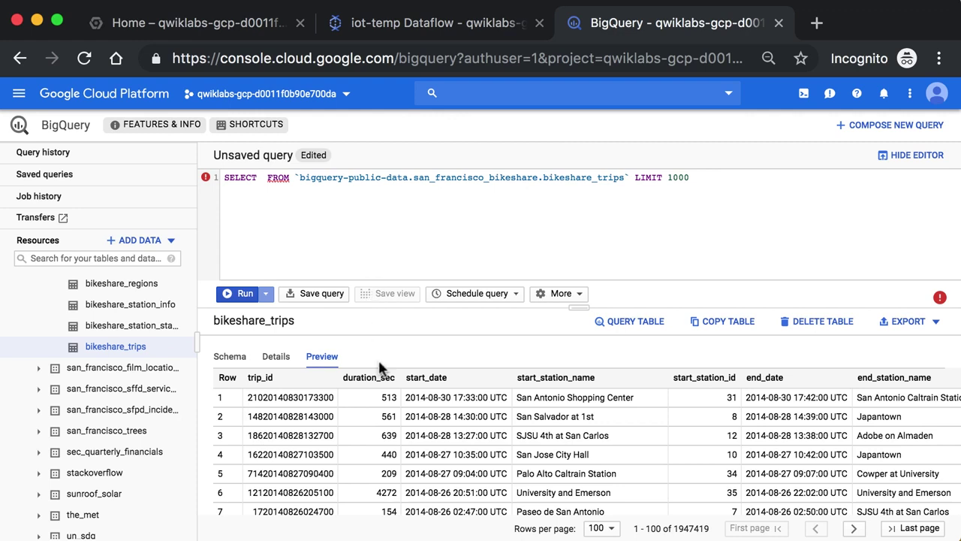
Add the start_station_name and trip_id fields from the table schema to the query's SELECT list
left_click(229, 364)
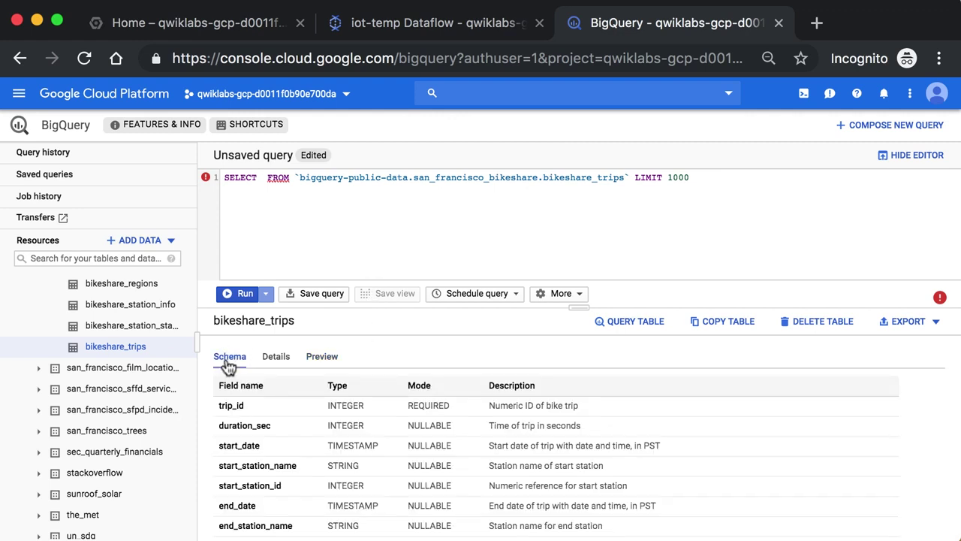
left_click_drag(576, 309, 583, 254)
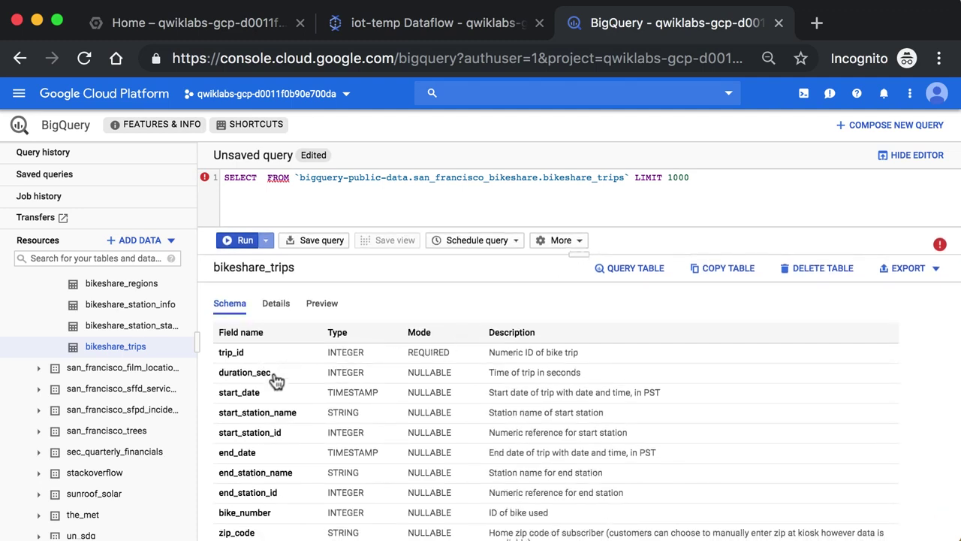
left_click(275, 413)
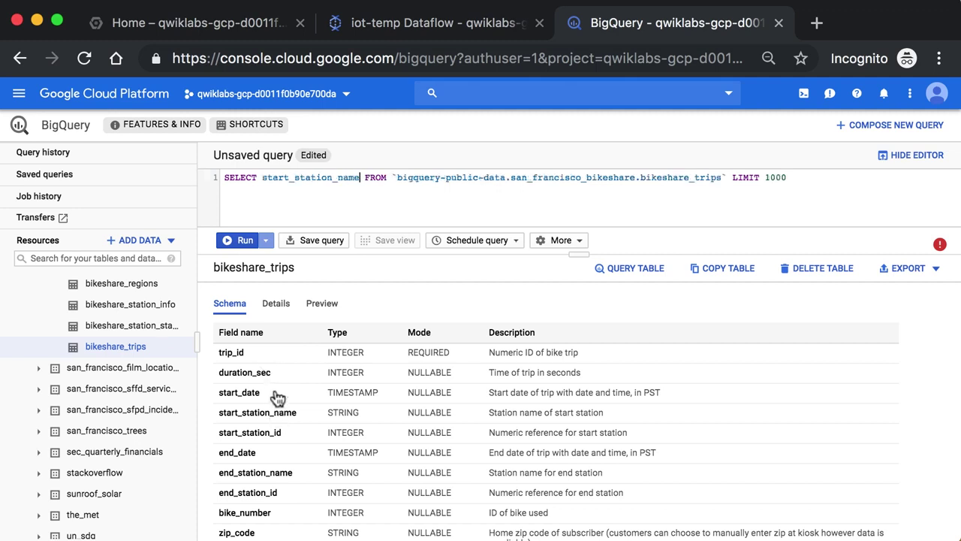
left_click(272, 359)
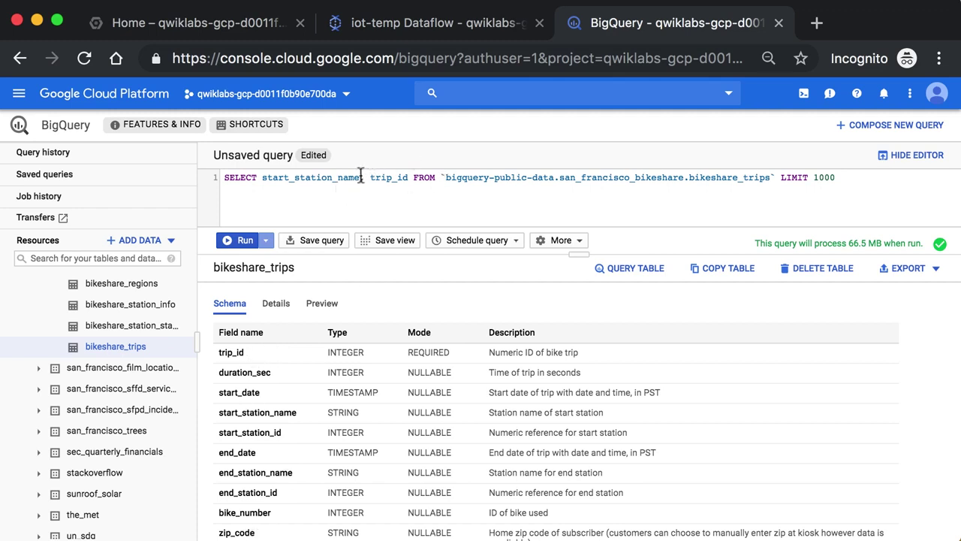
Format the query onto separate lines and enlarge the editor to fit the whole statement
left_click(548, 241)
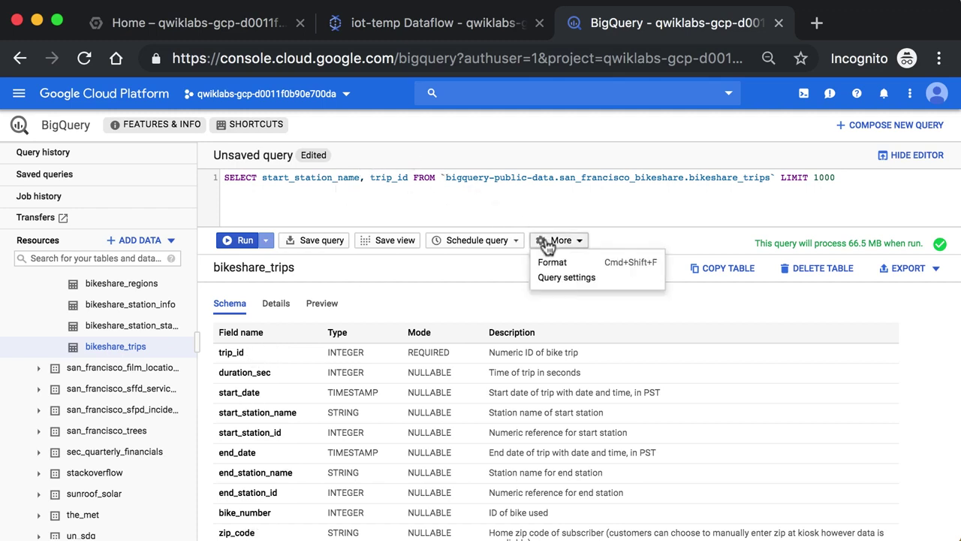
left_click(552, 262)
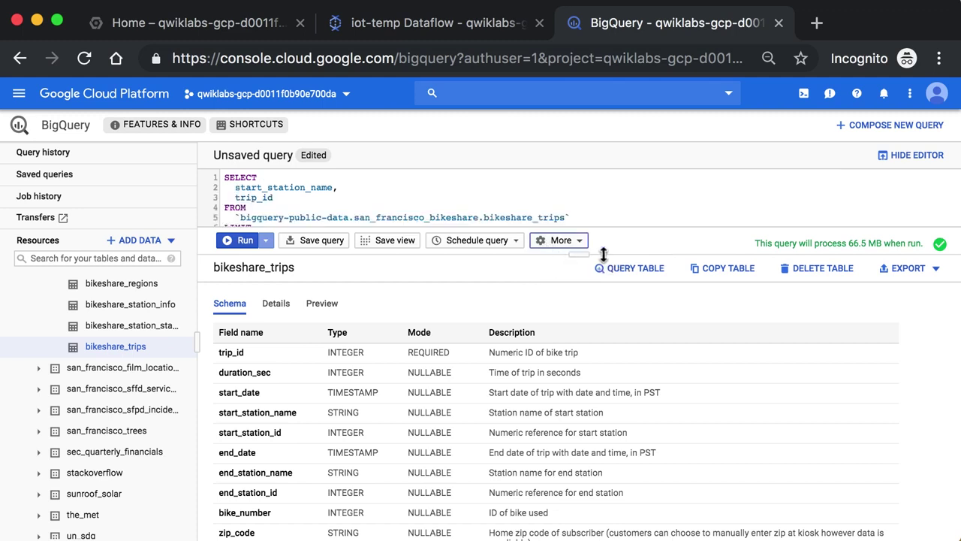
left_click_drag(603, 272, 605, 300)
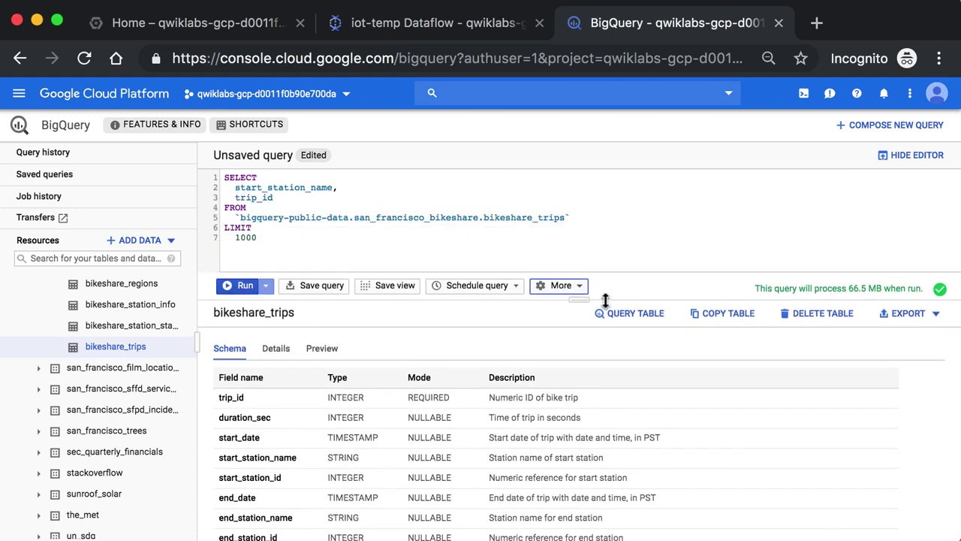
Set the query's LIMIT to 100 and run it
left_click(270, 239)
key("BackSpace")
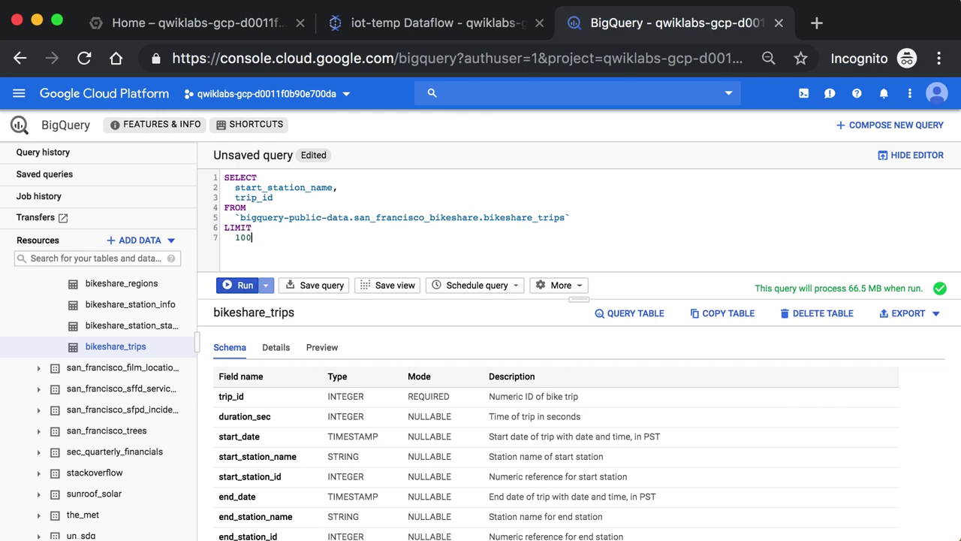
left_click(249, 291)
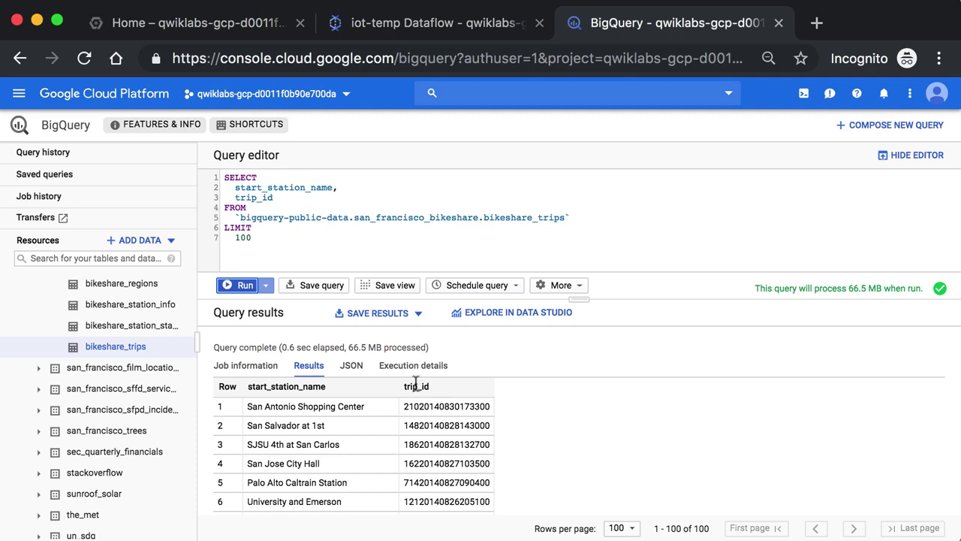
Wrap trip_id in COUNT() in the SELECT list and give it the alias num_trips
left_click(234, 198)
type("COUNT(")
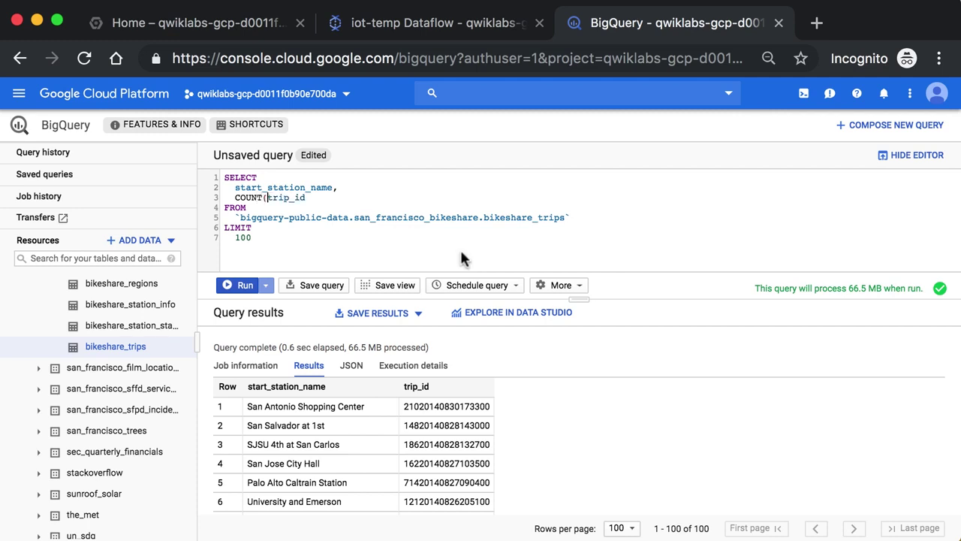
left_click(337, 199)
type(")")
double_click(290, 198)
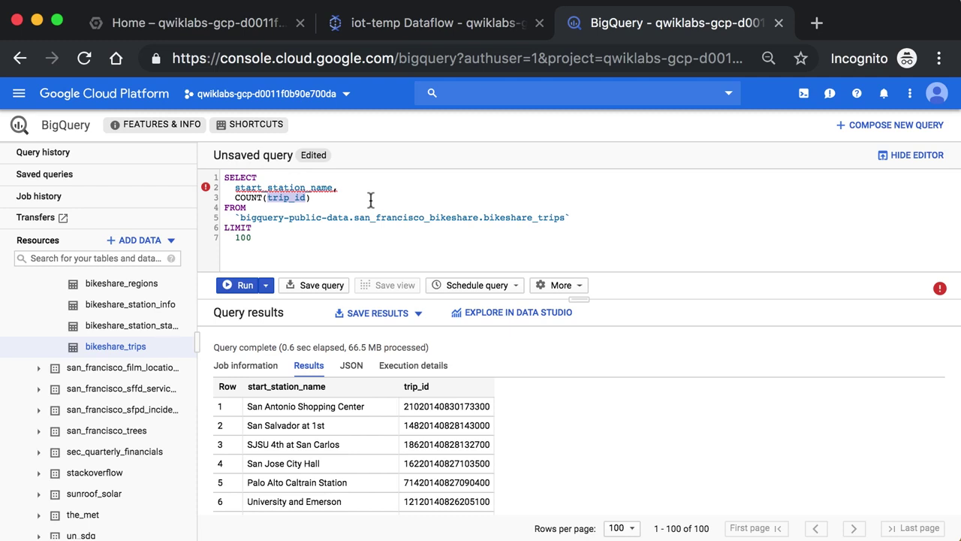
left_click(337, 200)
type("AS")
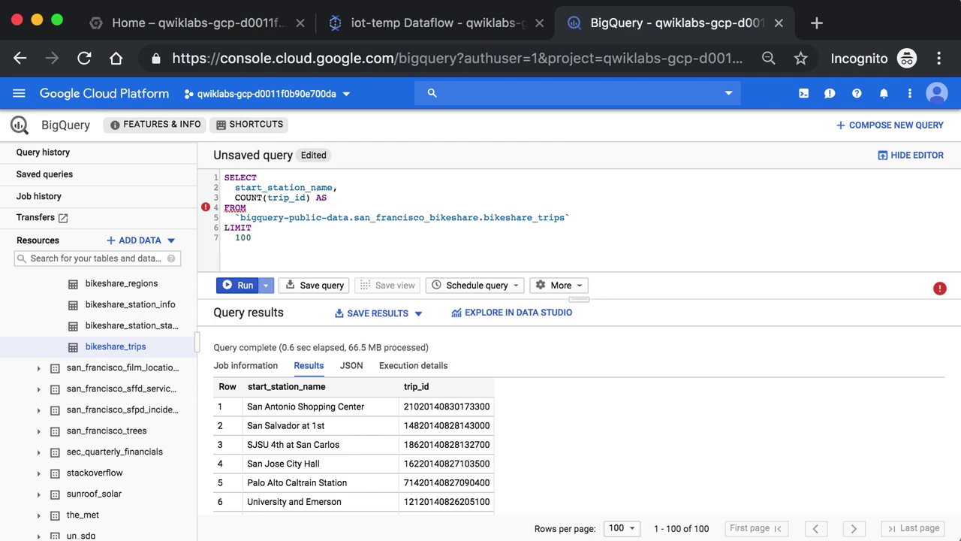
type("num_trips")
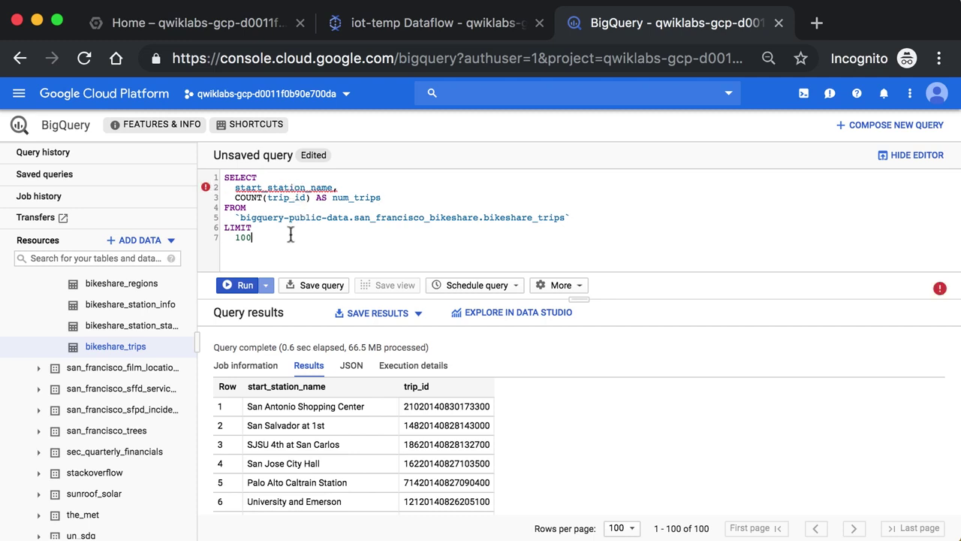
Insert an empty line above LIMIT and display the query's validation error with the editor enlarged
left_click(603, 215)
key("Return")
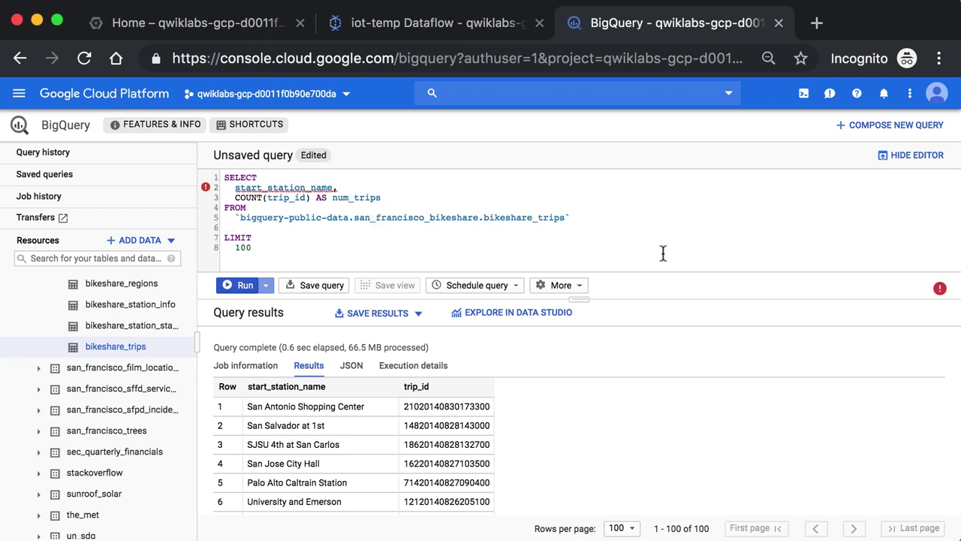
left_click(939, 289)
left_click_drag(587, 300, 589, 346)
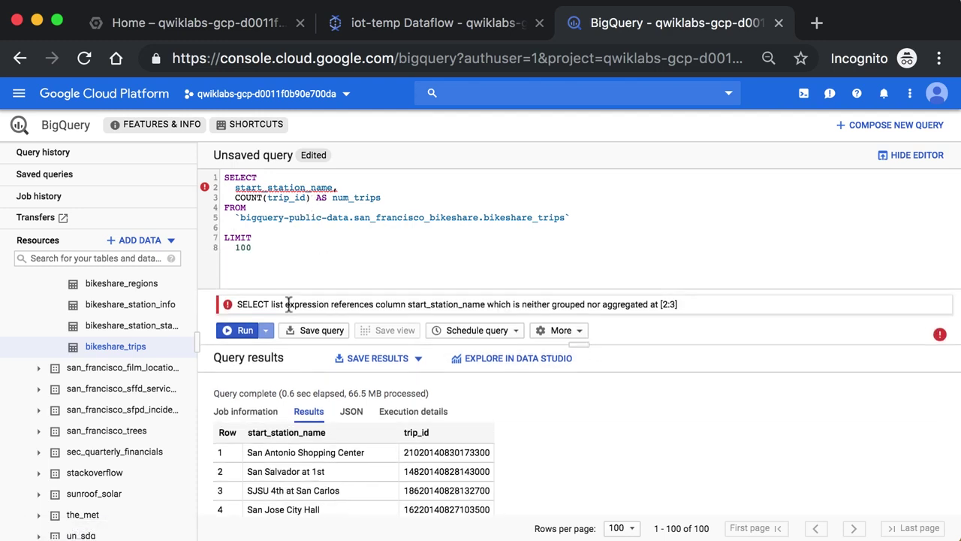
Add a GROUP BY start_station_name clause on the empty line above LIMIT, reusing the column name from the SELECT list
double_click(300, 187)
key("super+c")
left_click(279, 187)
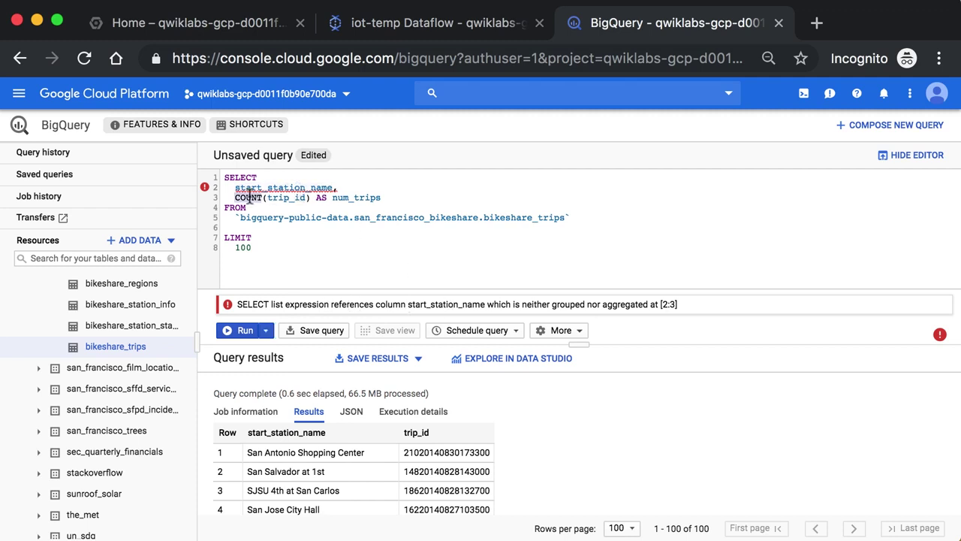
left_click(211, 228)
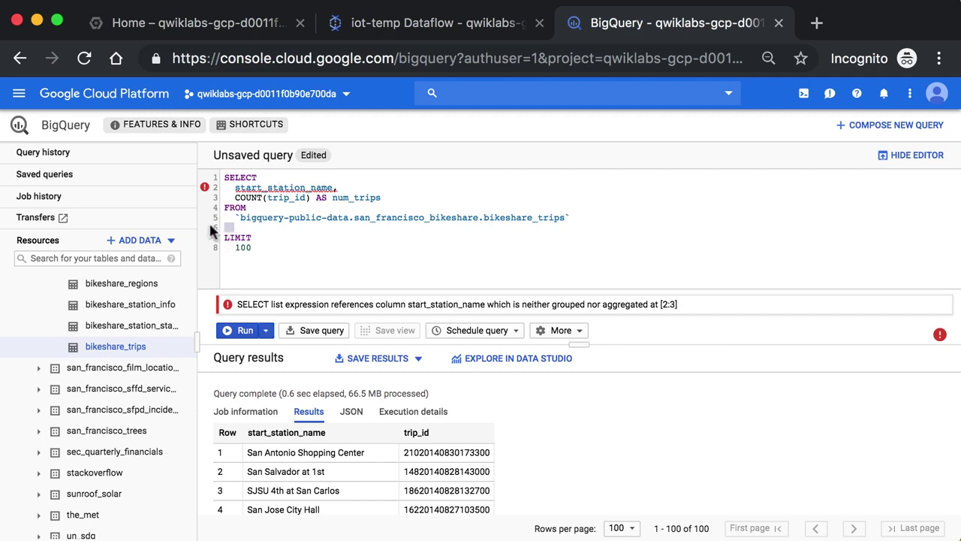
type("GRR")
type("UP BY")
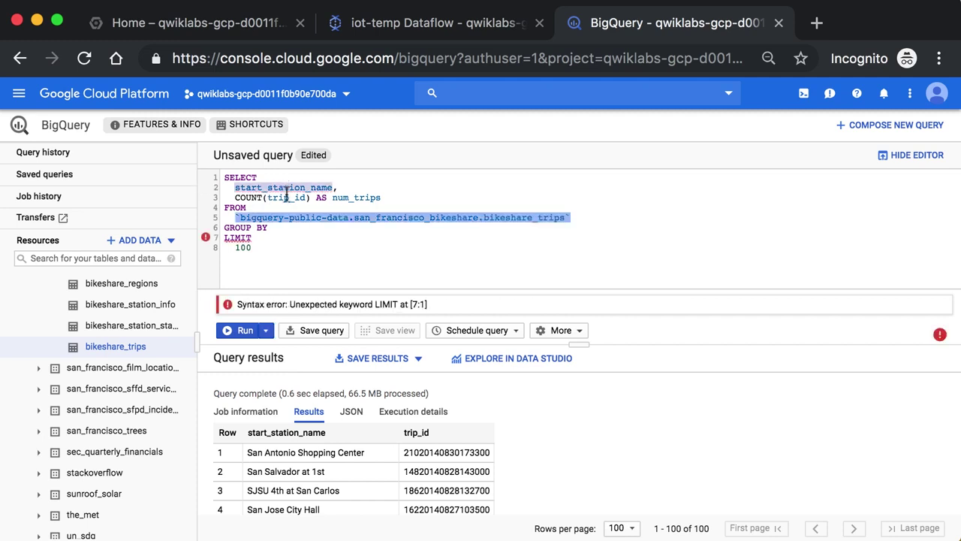
left_click(291, 233)
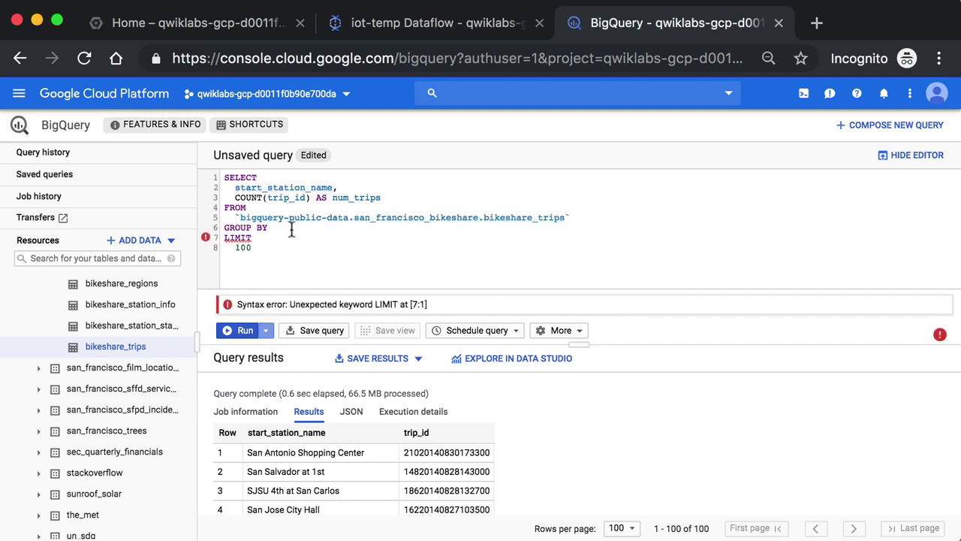
left_click(275, 225)
key("super+v")
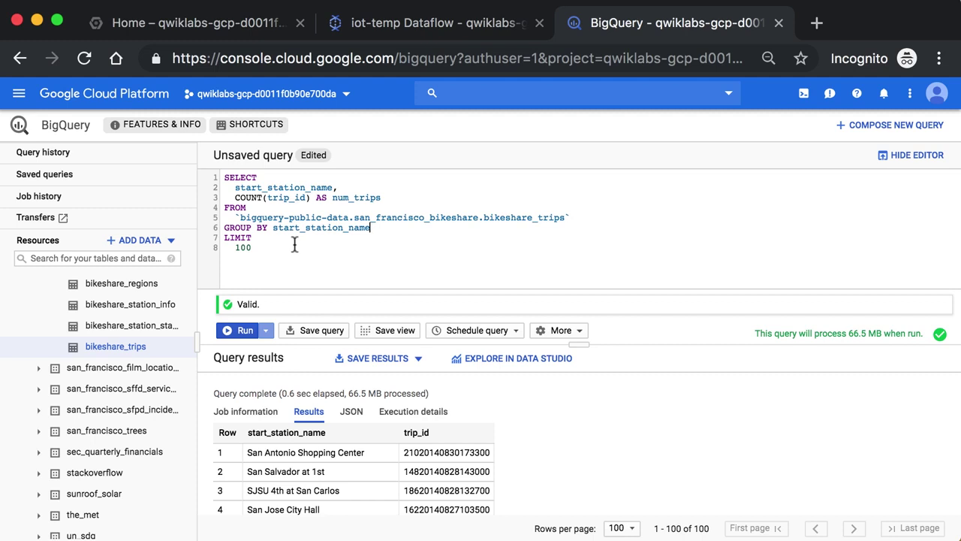
Add an ORDER BY num_trips DESC clause on a new line after the GROUP BY clause
key("Return")
type("ORDER BY")
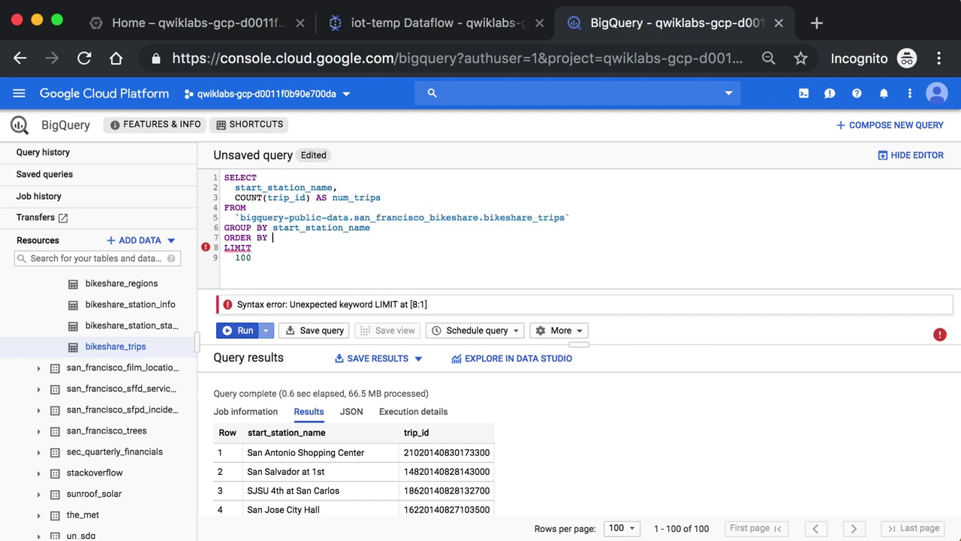
type("num_trips")
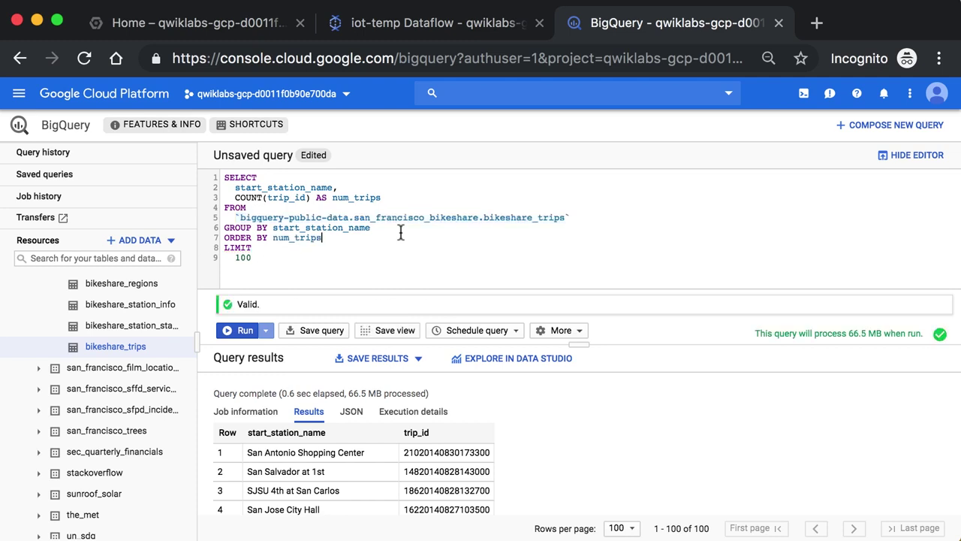
left_click_drag(392, 198, 310, 197)
left_click(310, 197)
left_click(323, 250)
left_click(333, 237)
type("DESC")
Reduce the query's LIMIT to 10 and auto-format the statement
left_click(262, 255)
key("BackSpace")
left_click(551, 335)
left_click(553, 351)
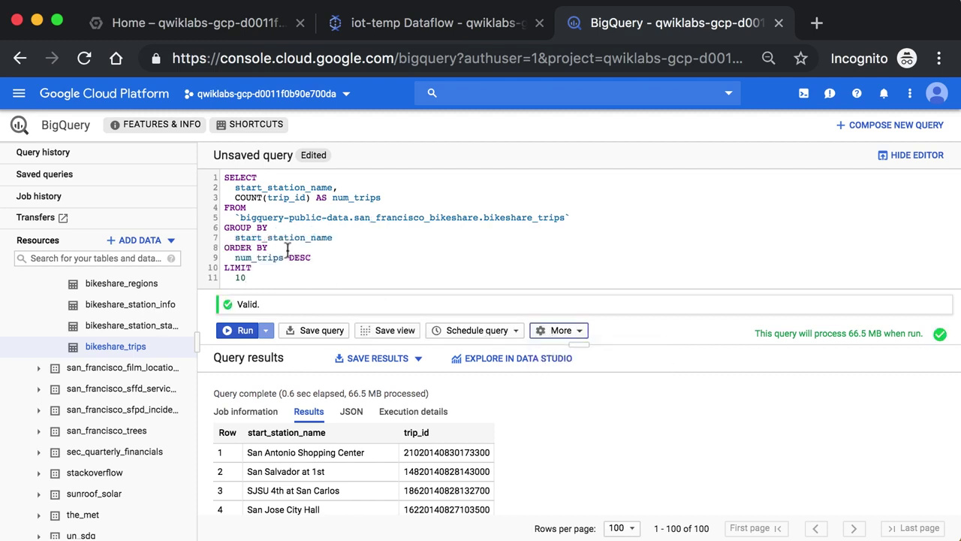
Insert the comment "# top 10 stations by trip volume" on a new line above SELECT
left_click(224, 177)
key("Return")
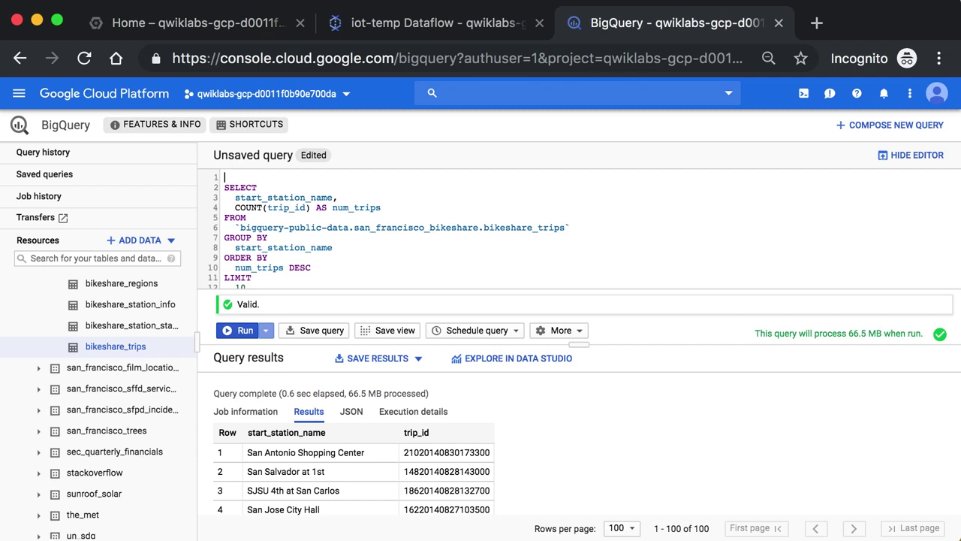
type("# top 10 stations by b")
key("BackSpace")
type("trip volu")
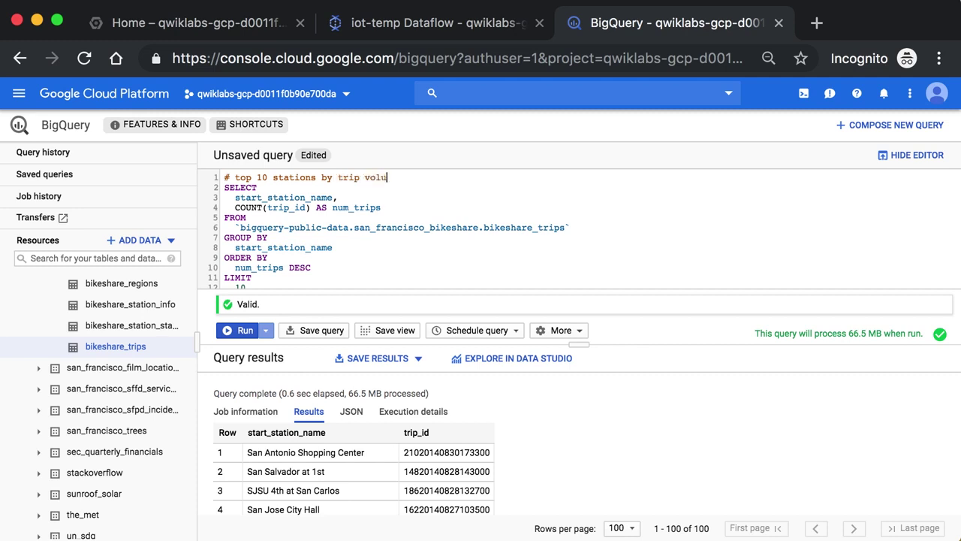
Run the top 10 stations query and check the highest-ranked station in the results
left_click(238, 330)
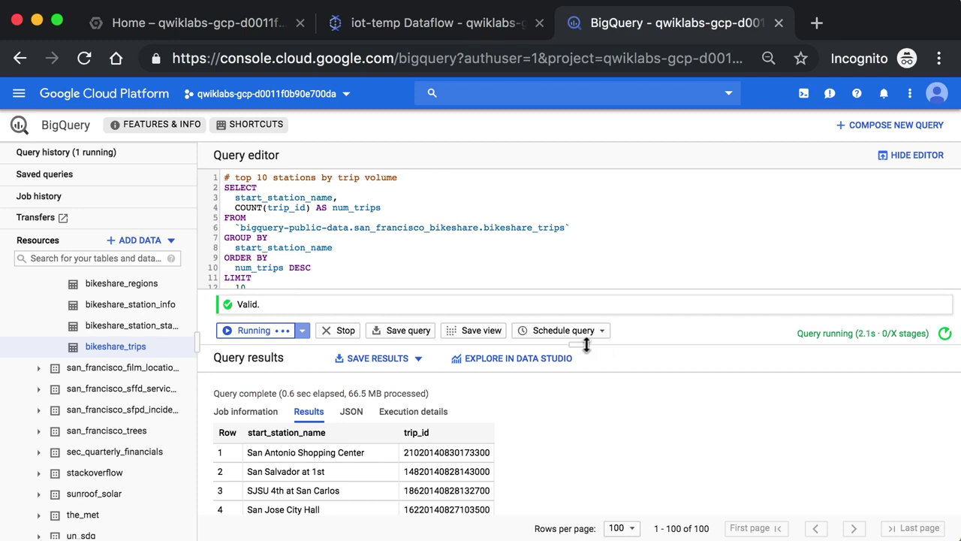
left_click_drag(586, 344, 586, 348)
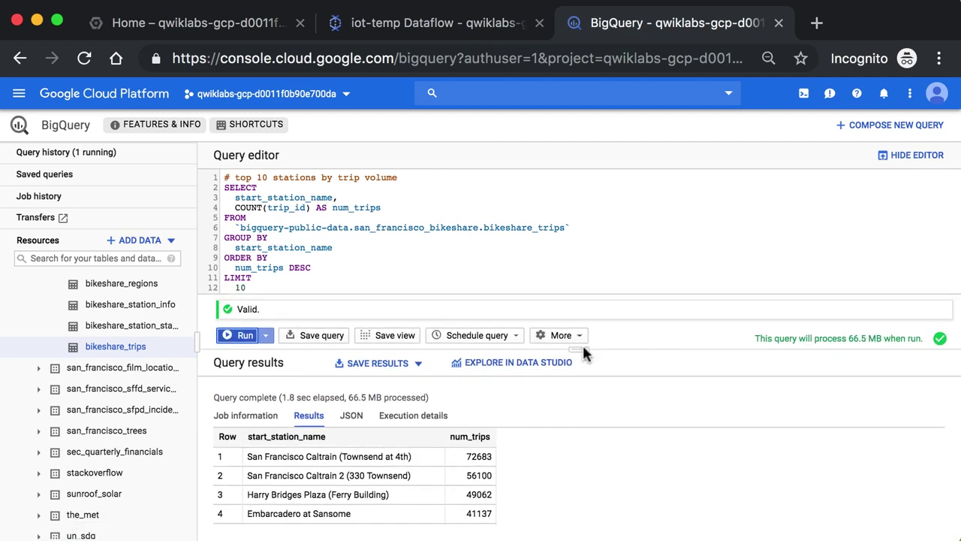
double_click(318, 456)
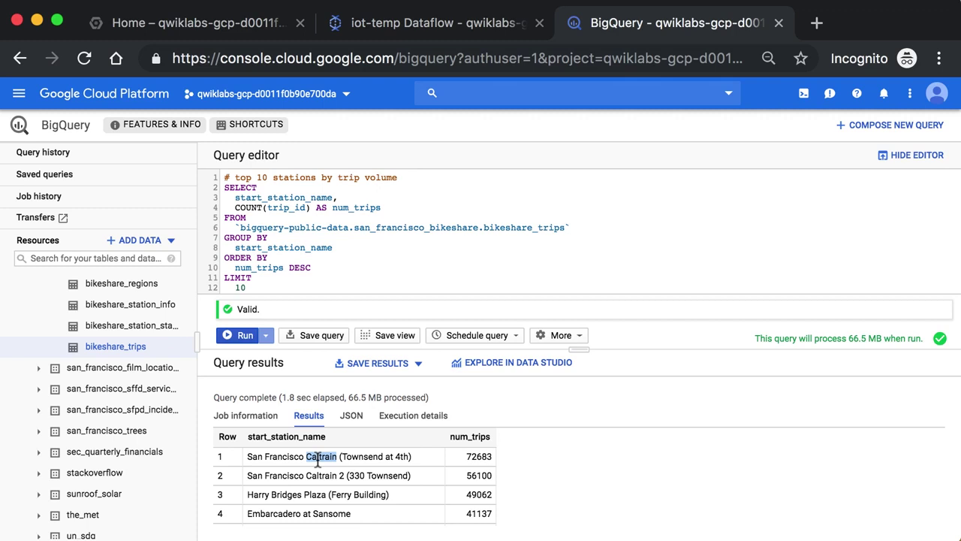
left_click(317, 458)
Start a WHERE clause below the FROM table and insert the start_date field from the bikeshare_trips schema
left_click(579, 229)
key("Return")
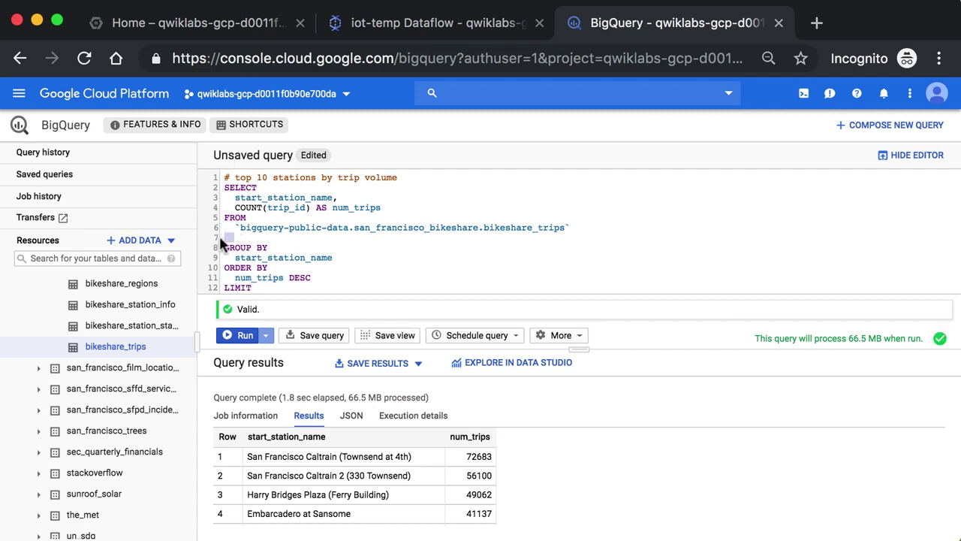
type("WHERE")
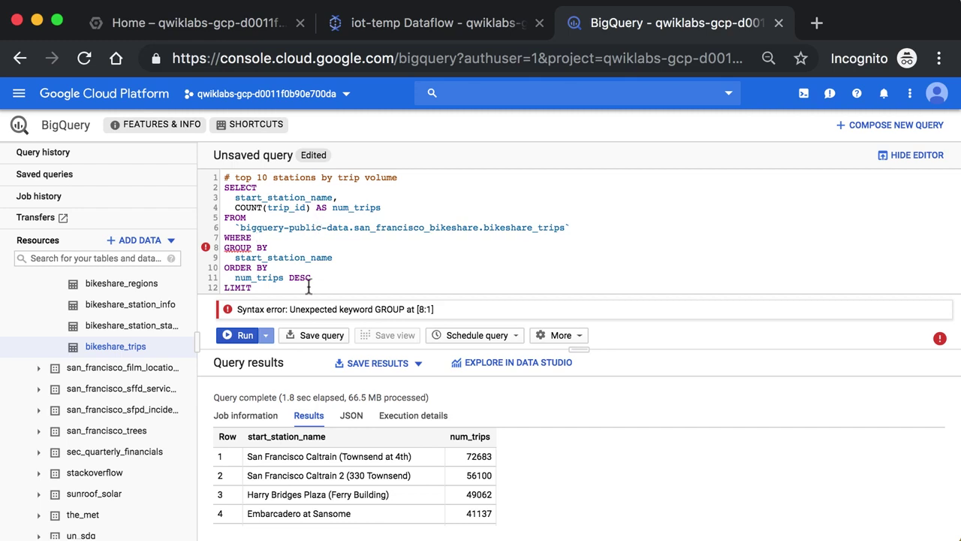
left_click(416, 233, "super")
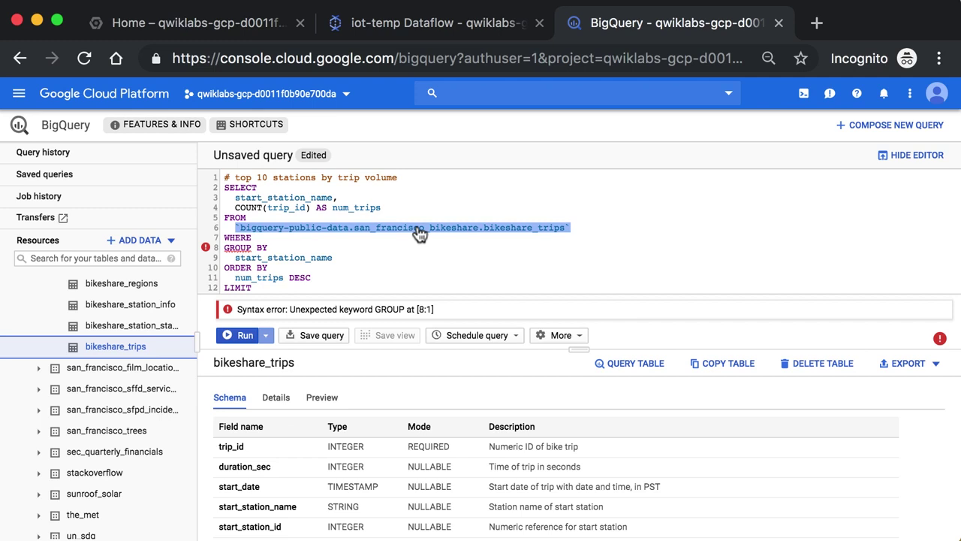
left_click(269, 488)
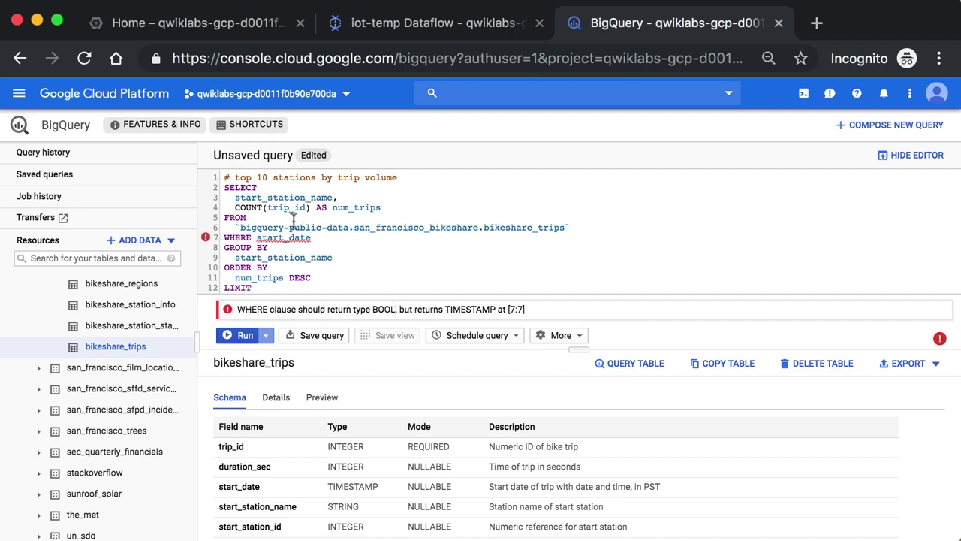
left_click(323, 398)
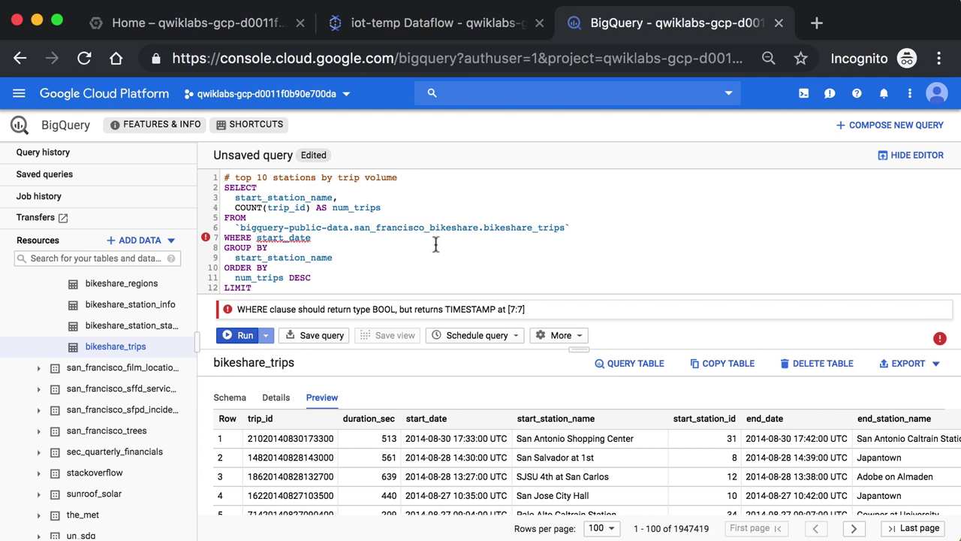
scroll(436, 245, "down", 1)
type("D")
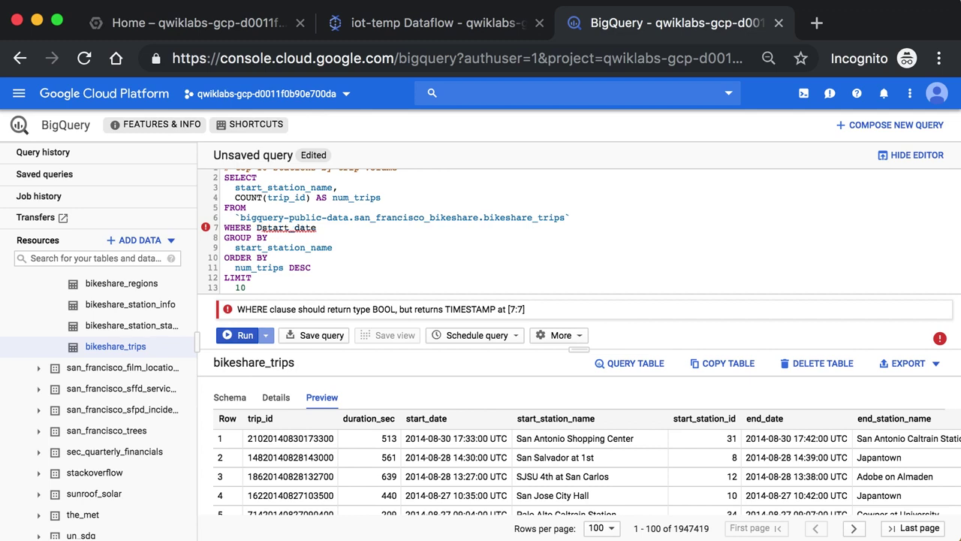
key("BackSpace")
left_click(356, 228)
type("> '2017-")
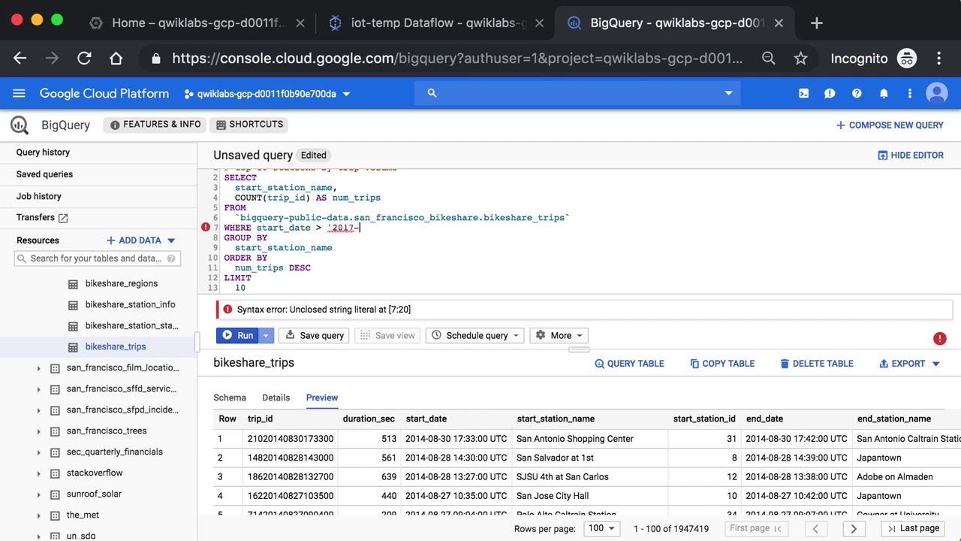
type("12-31 00")
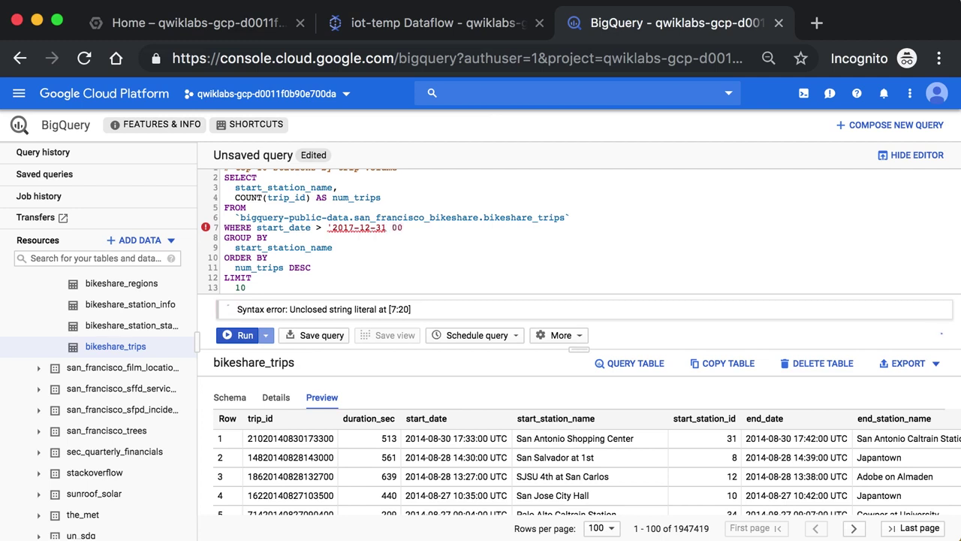
type(":00:00 UTC'")
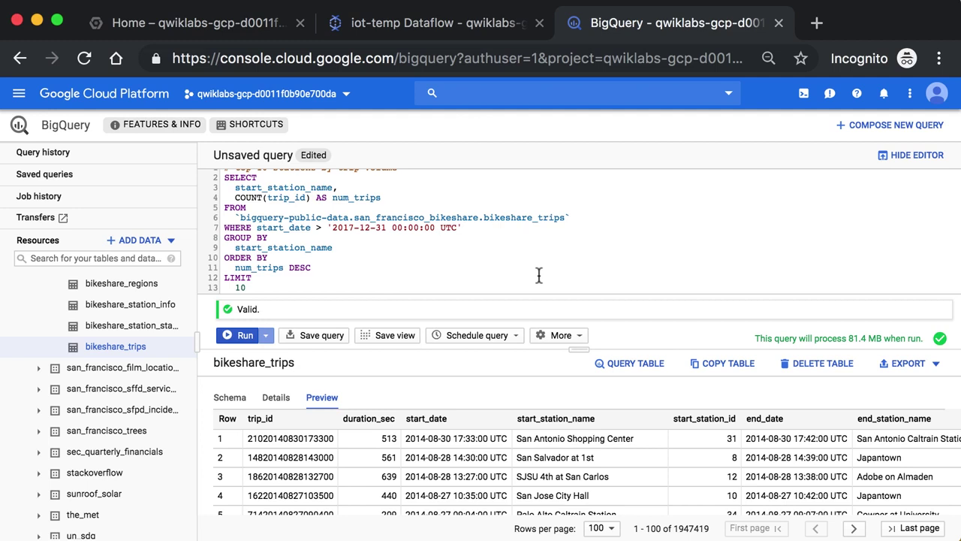
Review the whole statement in an enlarged editor, run the date-filtered query and make room for its results
left_click_drag(571, 345, 576, 390)
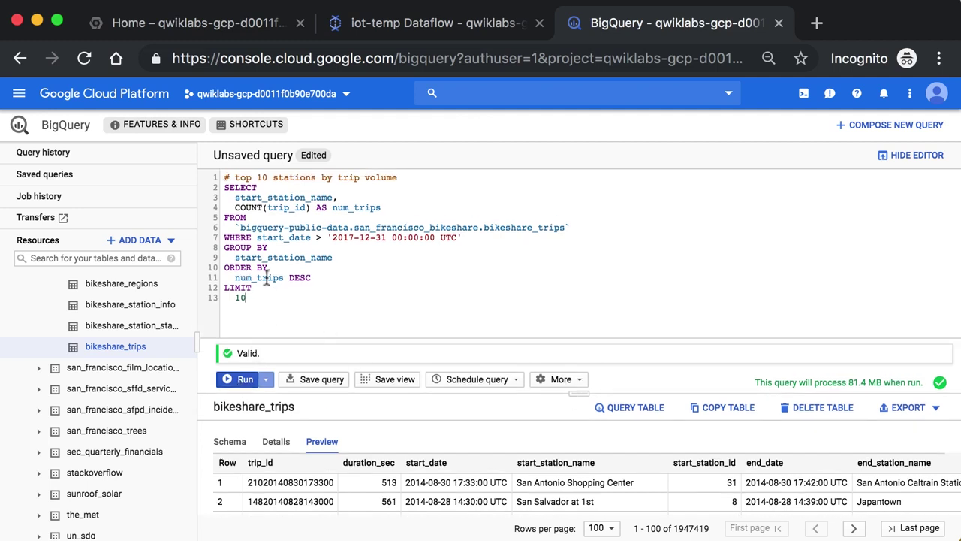
key("super+a")
left_click(276, 320)
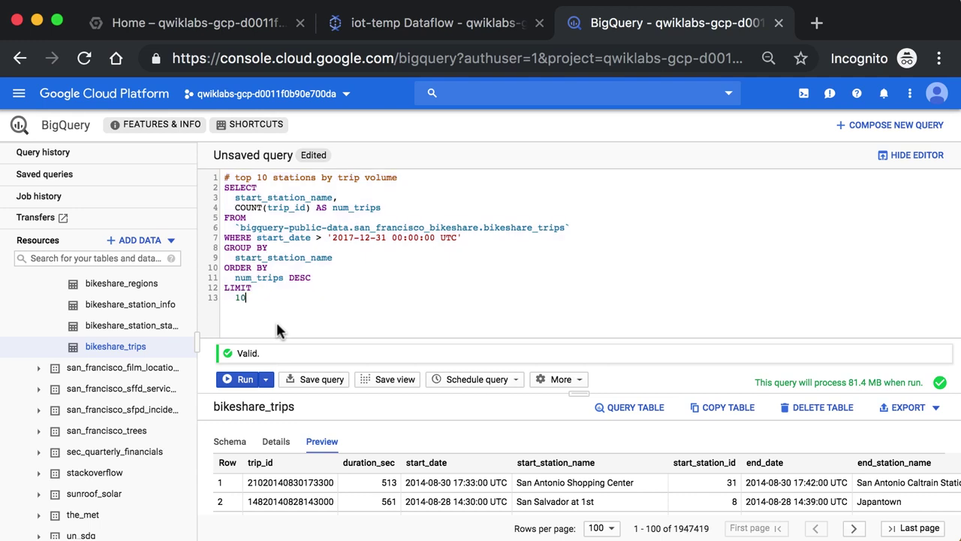
left_click(247, 379)
left_click_drag(579, 391, 579, 347)
scroll(496, 266, "down", 1)
scroll(496, 269, "up", 1)
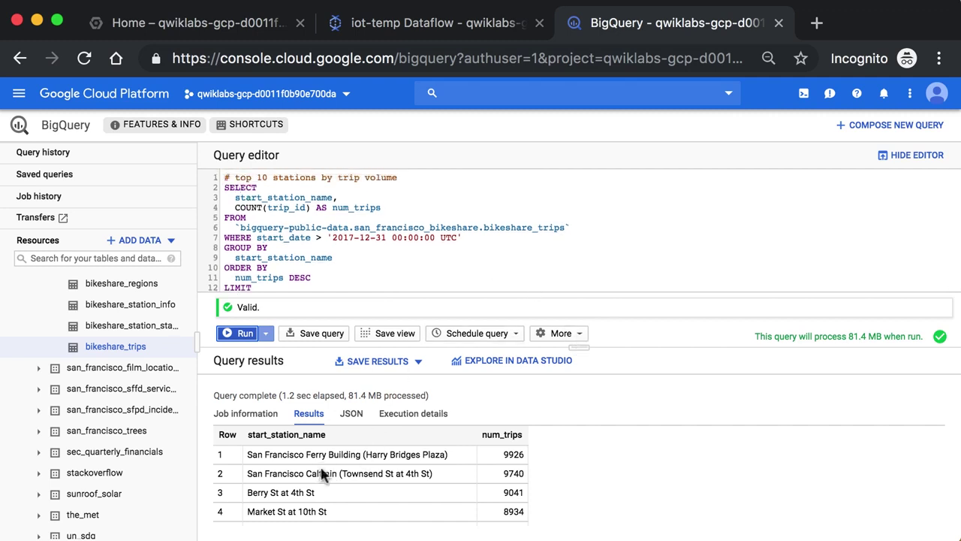
Examine the top-ranked station and its trip count, and the WHERE date filter behind the ranking
left_click_drag(306, 455, 370, 455)
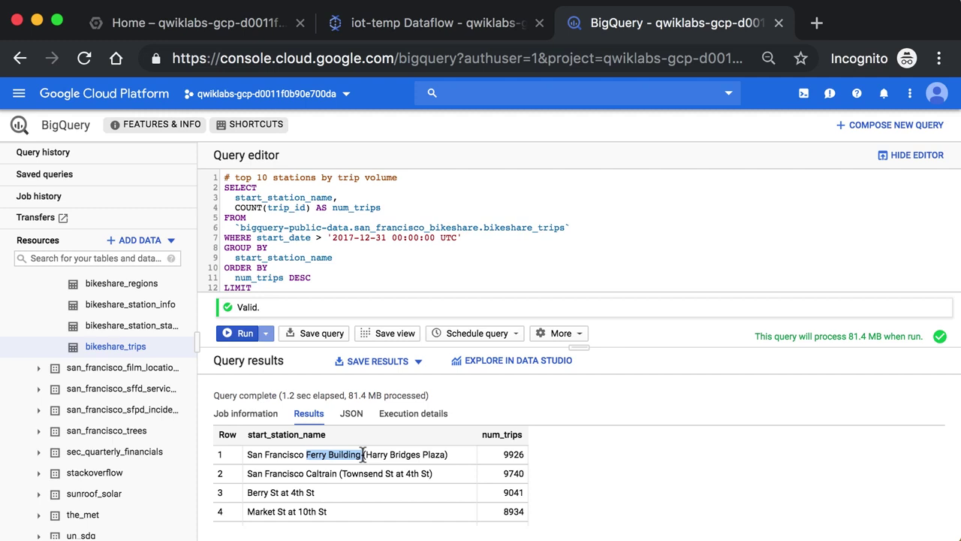
left_click(363, 454)
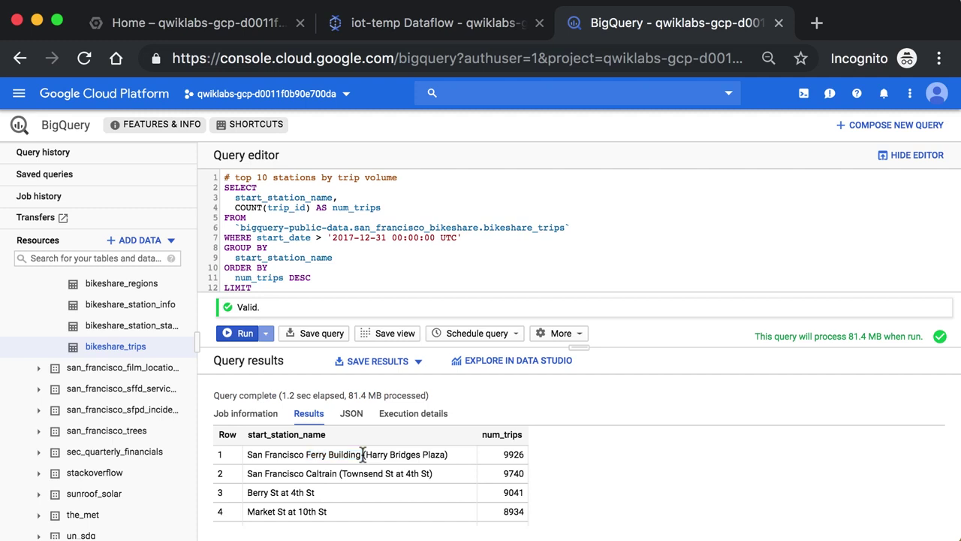
double_click(512, 454)
left_click(509, 452)
left_click_drag(461, 238, 190, 238)
left_click(390, 259)
left_click_drag(462, 237, 233, 232)
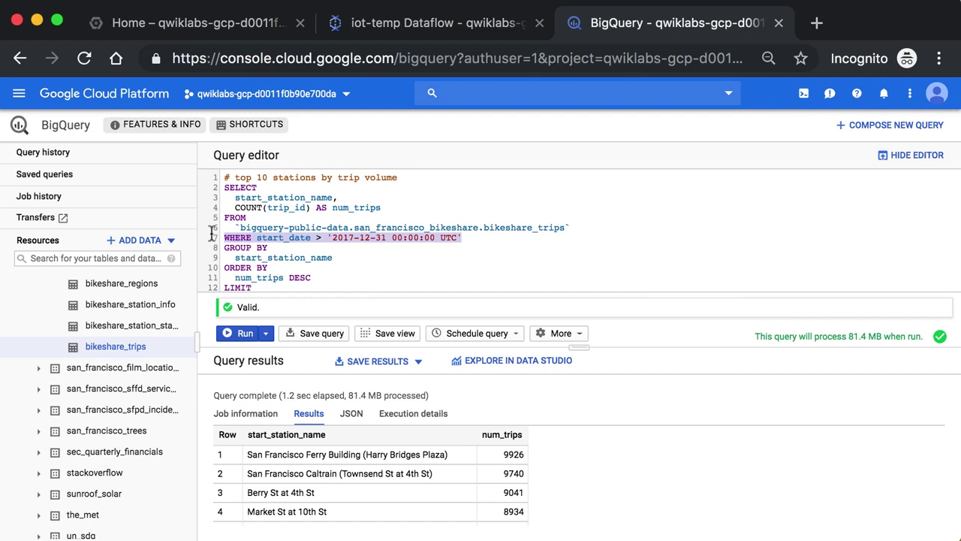
left_click(472, 266)
Add a CREATE OR REPLACE TABLE line between the comment and the SELECT keyword of the top-stations query
left_click_drag(576, 348, 575, 382)
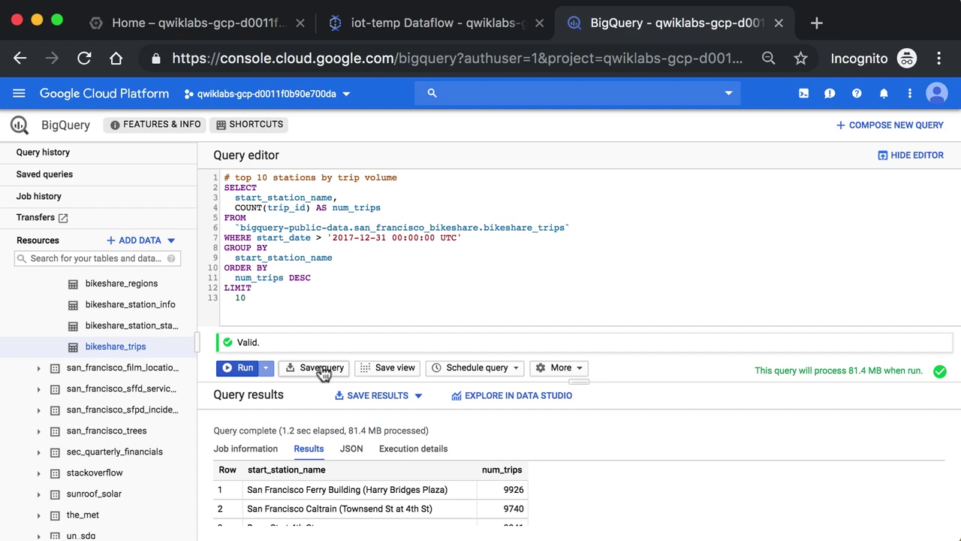
key("Return")
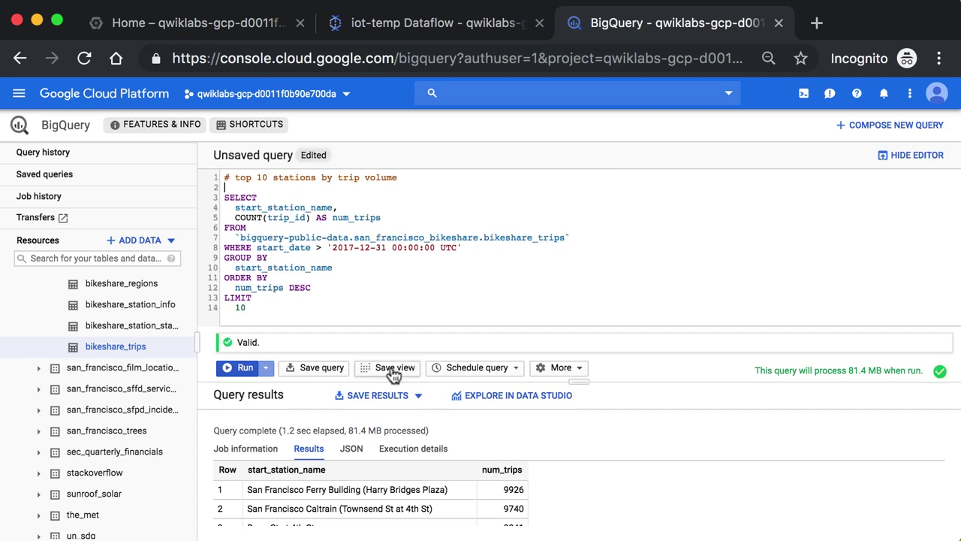
type("cREATE OR")
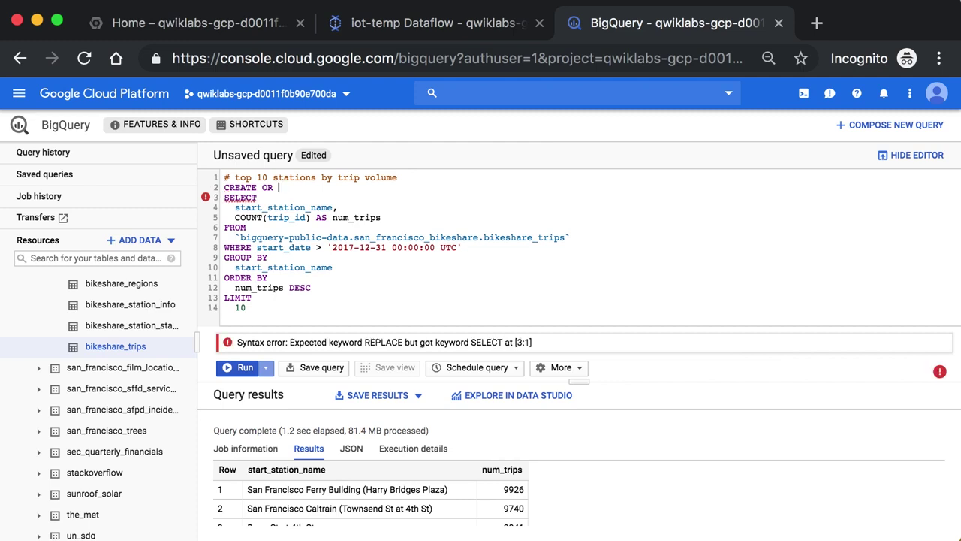
type("REPLACE")
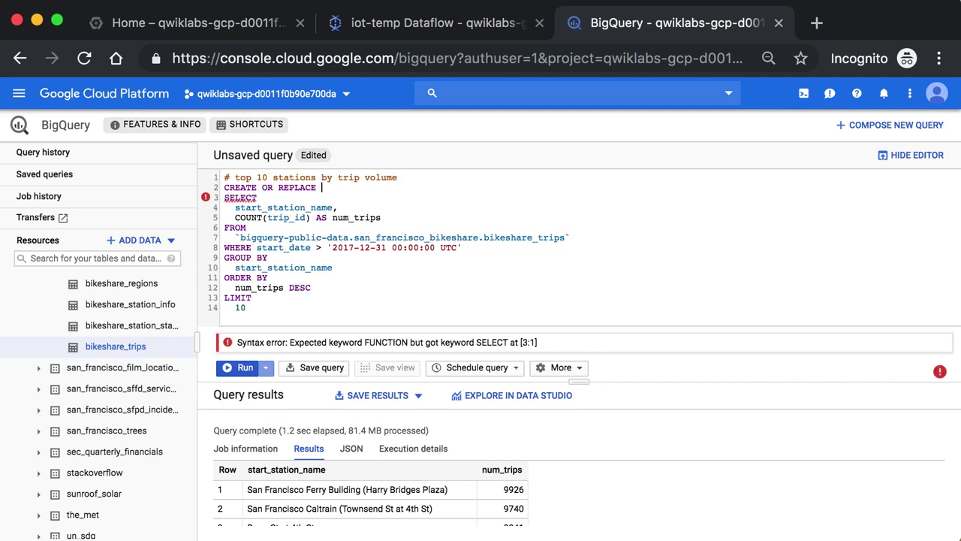
key("BackSpace")
left_click_drag(471, 247, 327, 250)
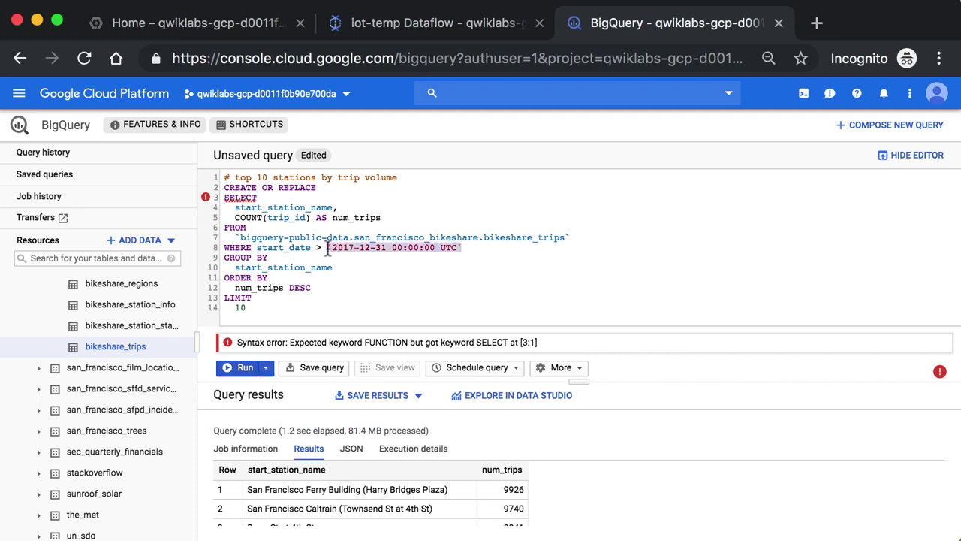
left_click(327, 250)
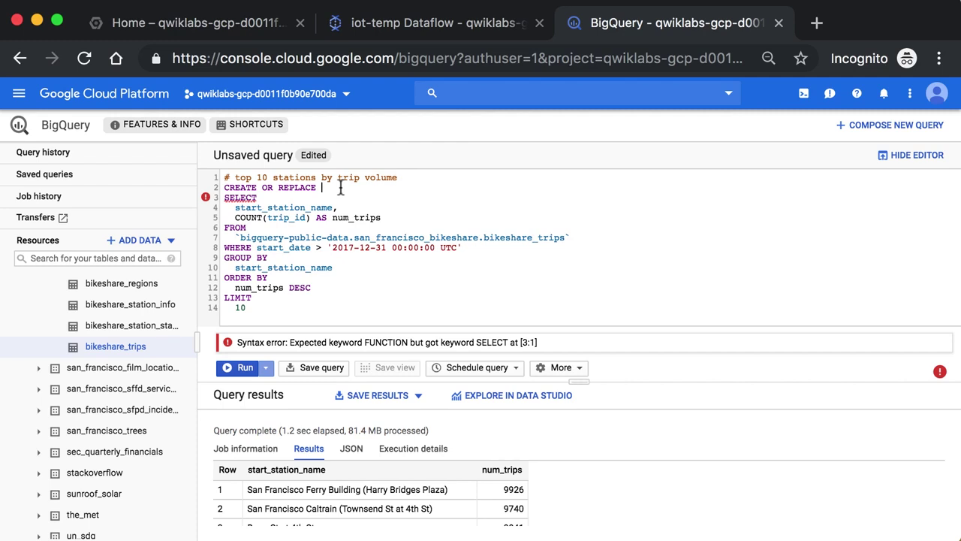
type("TABLE")
left_click_drag(572, 237, 316, 238)
left_click(381, 190)
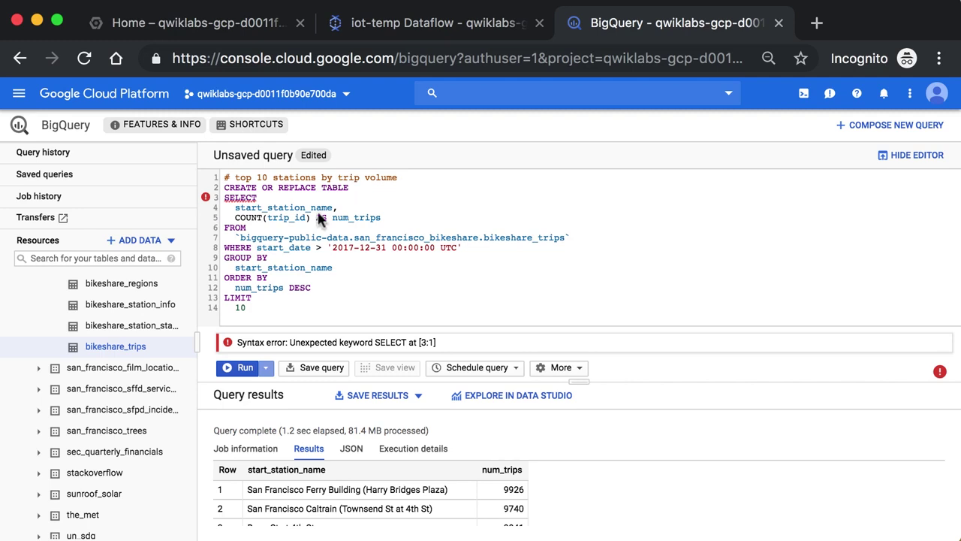
Create a dataset with the ID bike_insights in the lab project, keeping the default location and no table expiration
scroll(128, 363, "down", 10)
scroll(128, 363, "up", 15)
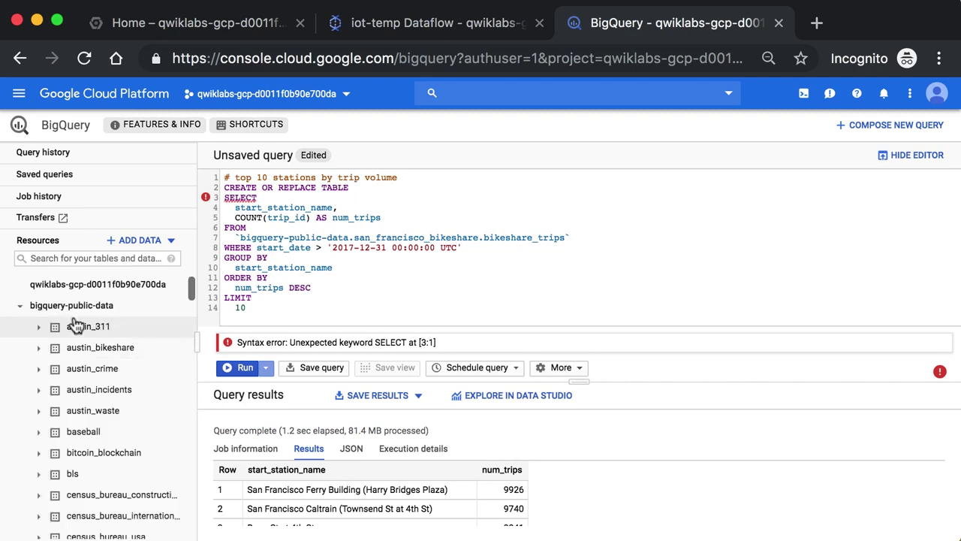
left_click(83, 295)
left_click(83, 289)
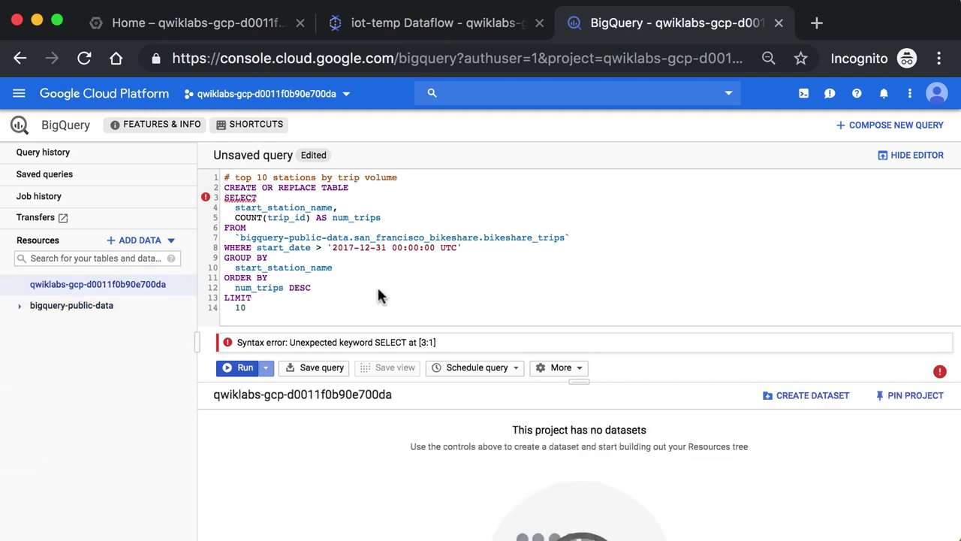
left_click(796, 396)
left_click(651, 132)
type("b")
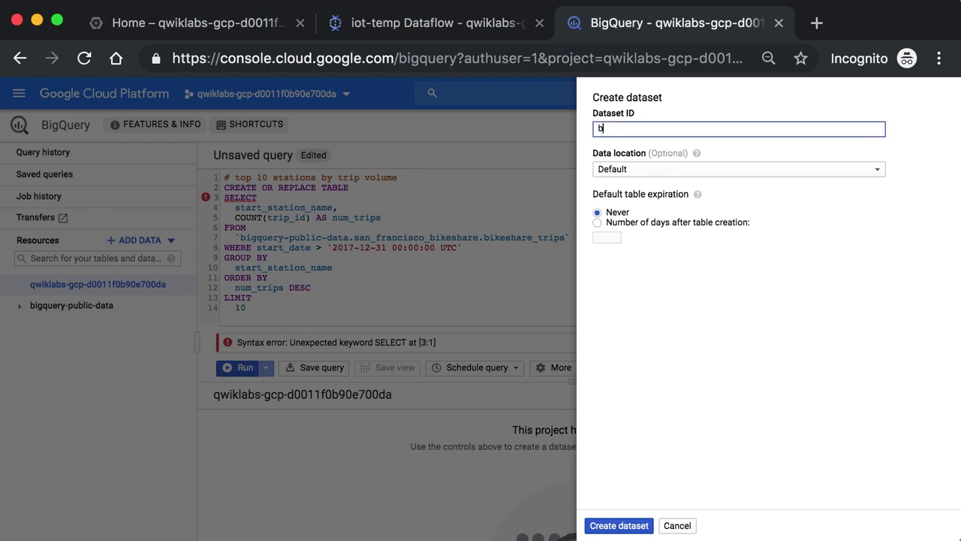
type("ike_insights")
left_click(619, 525)
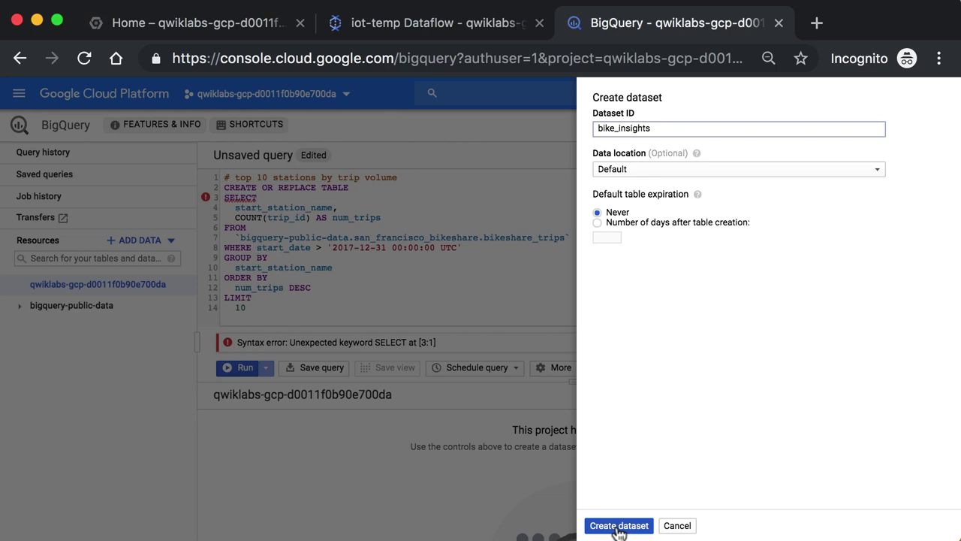
Complete the CREATE line with bike_insights.top_trips_2018_and_beyond AS and run the statement to store the results as a table
left_click(130, 284)
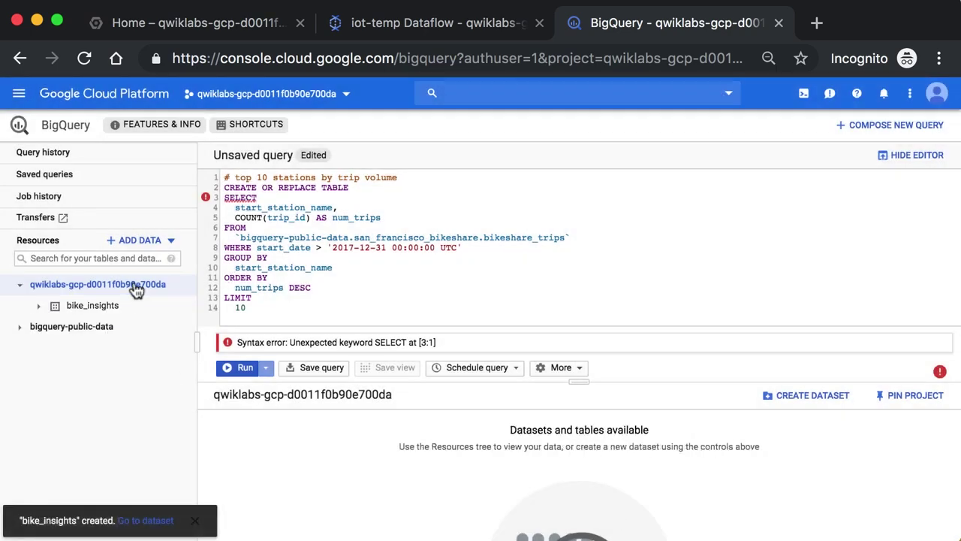
left_click(109, 308)
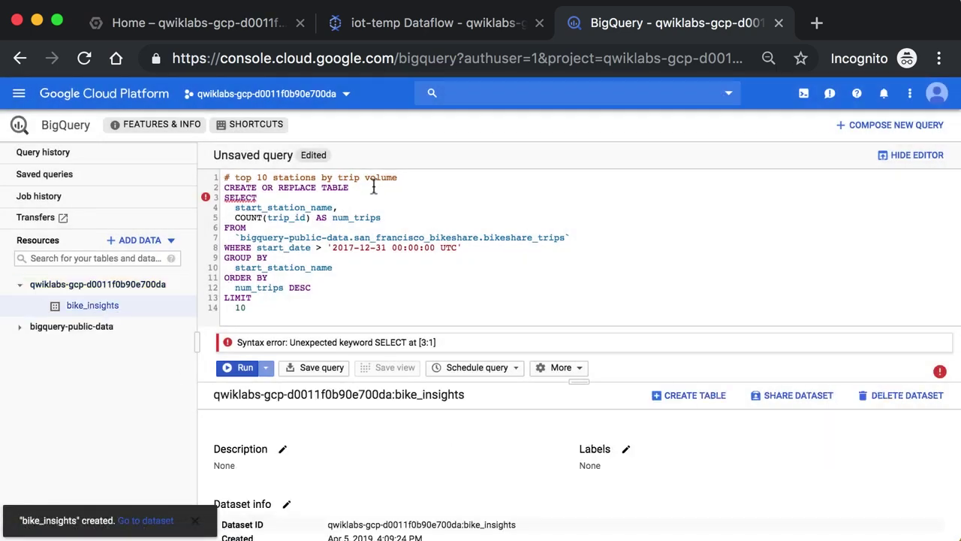
type("bik")
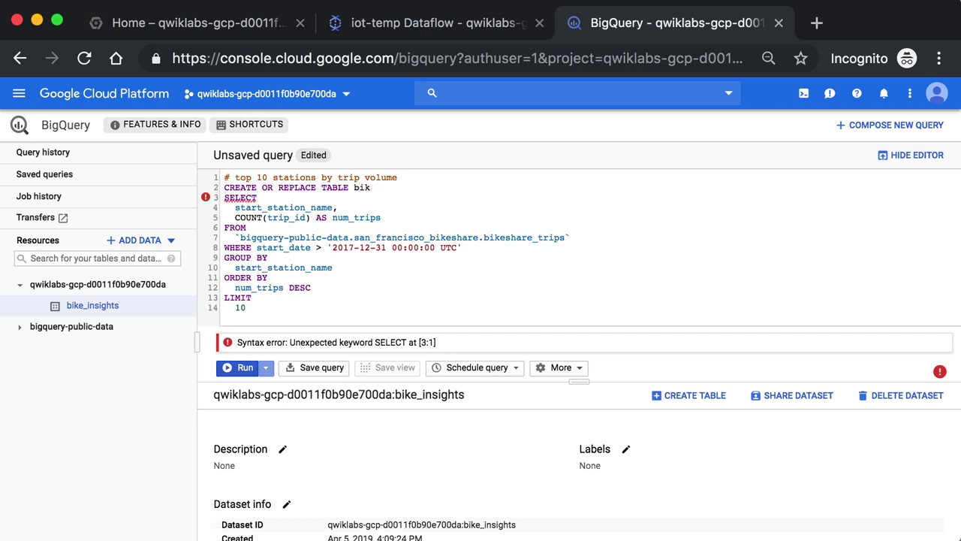
type("e_insights.top_trips_af")
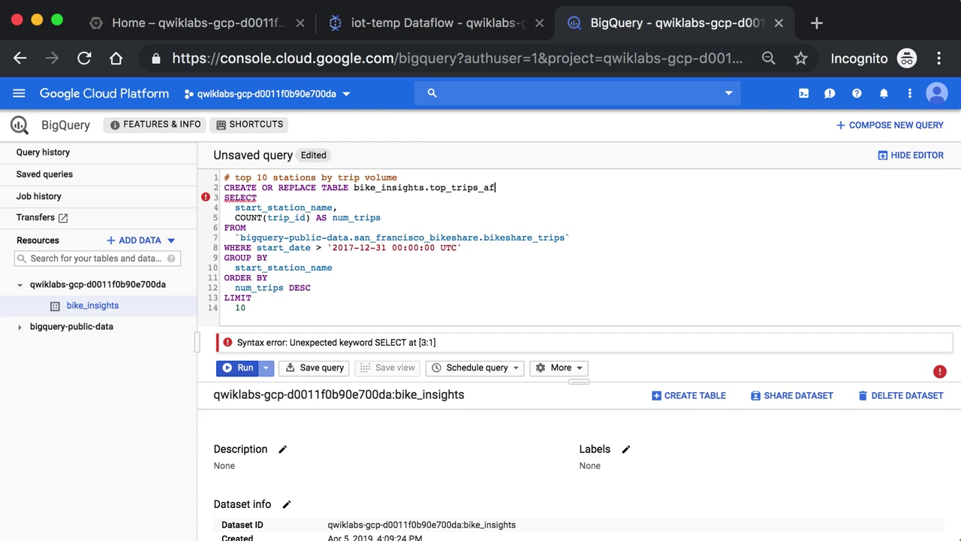
key("BackSpace")
key("BackSpace")
type("2018_and_ba")
type("yond AS")
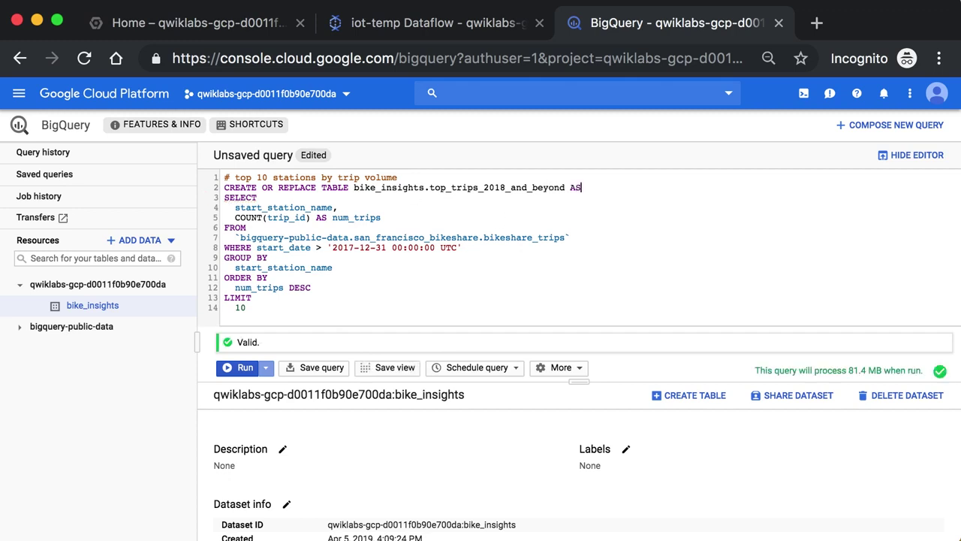
left_click(247, 370)
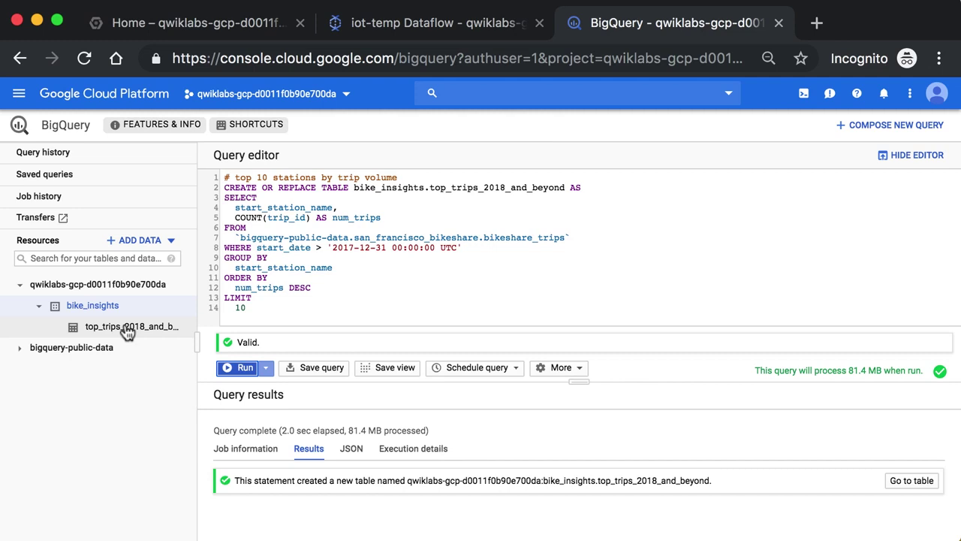
Review the public source table, the SELECT query body and the destination table name in the statement
left_click_drag(237, 237, 580, 239)
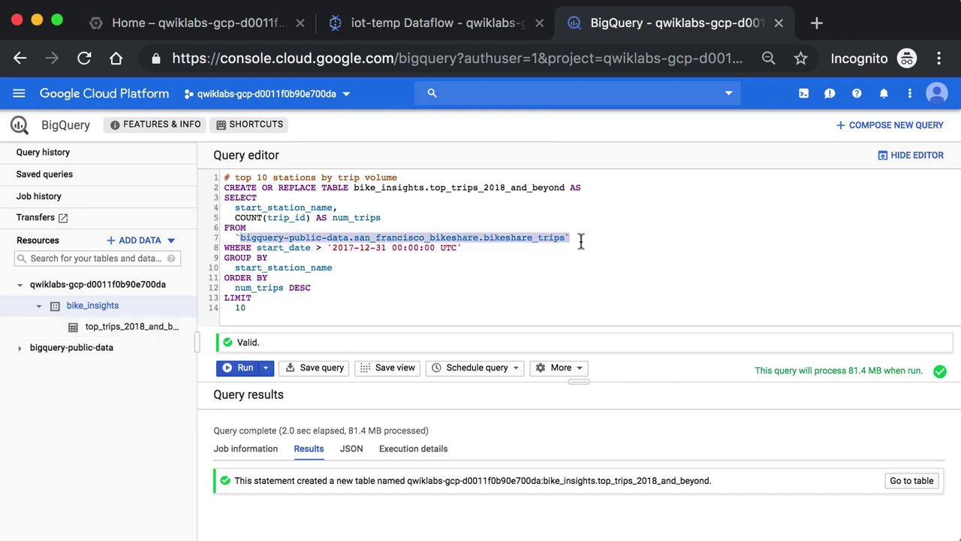
left_click(581, 240)
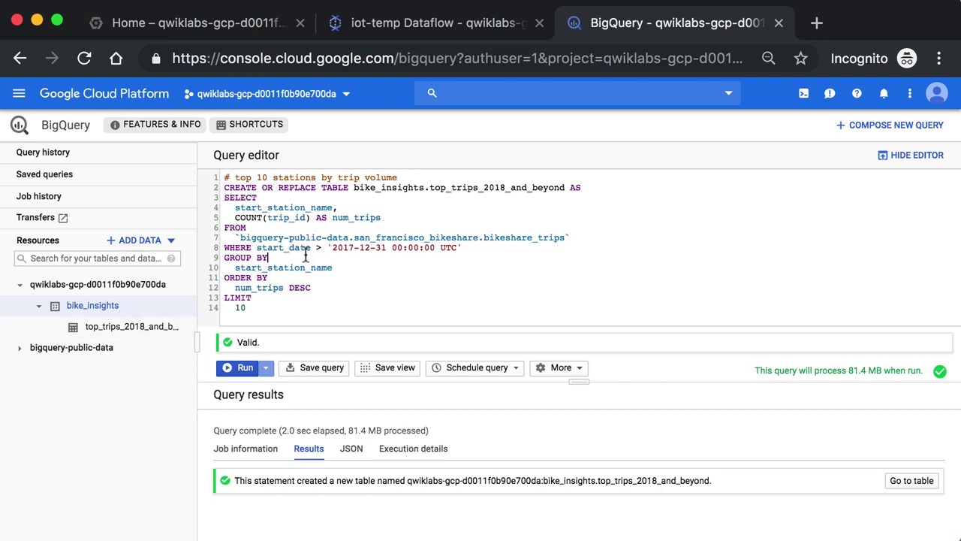
left_click_drag(291, 302, 216, 197)
left_click(304, 217)
left_click_drag(354, 187, 566, 187)
left_click(338, 208)
Change the statement to CREATE OR REPLACE VIEW with the name bike_insights.top_trips_2018_and_beyond_vw and run it
double_click(334, 197)
double_click(335, 188)
type("VIEW")
left_click_drag(267, 306, 210, 196)
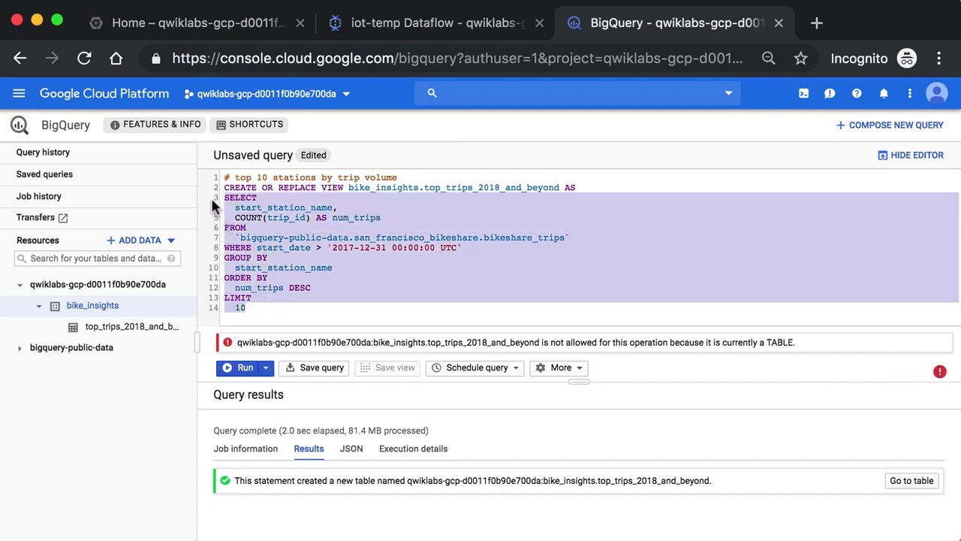
left_click(329, 259)
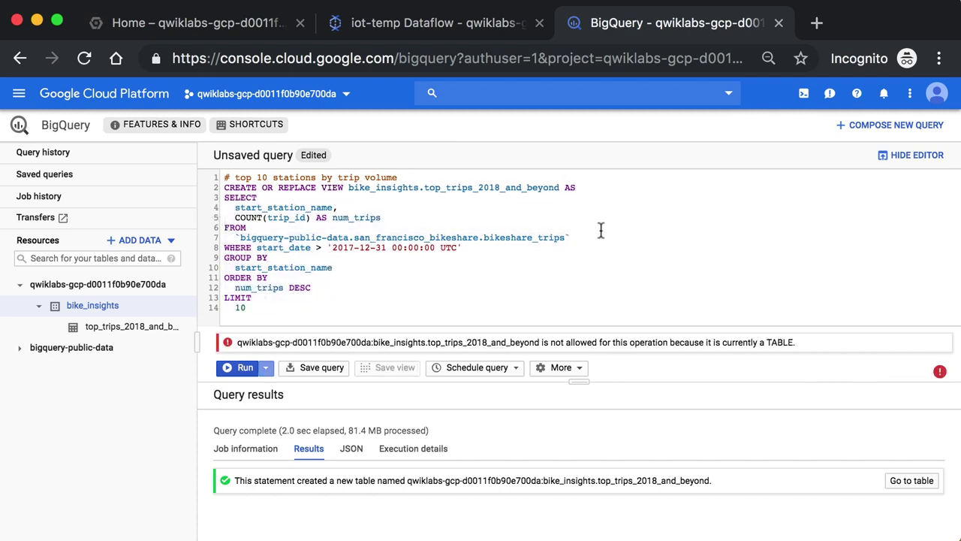
left_click(559, 187)
type("_vw")
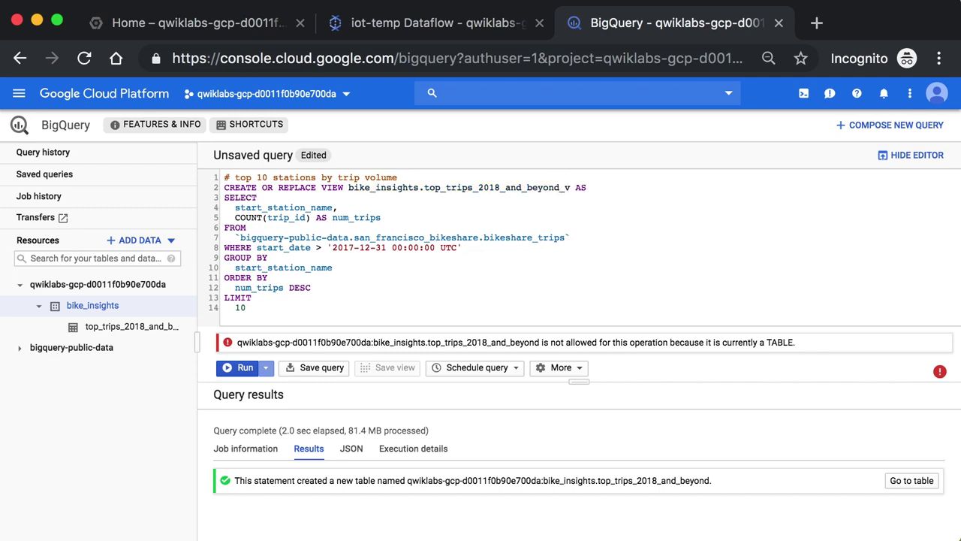
left_click(242, 369)
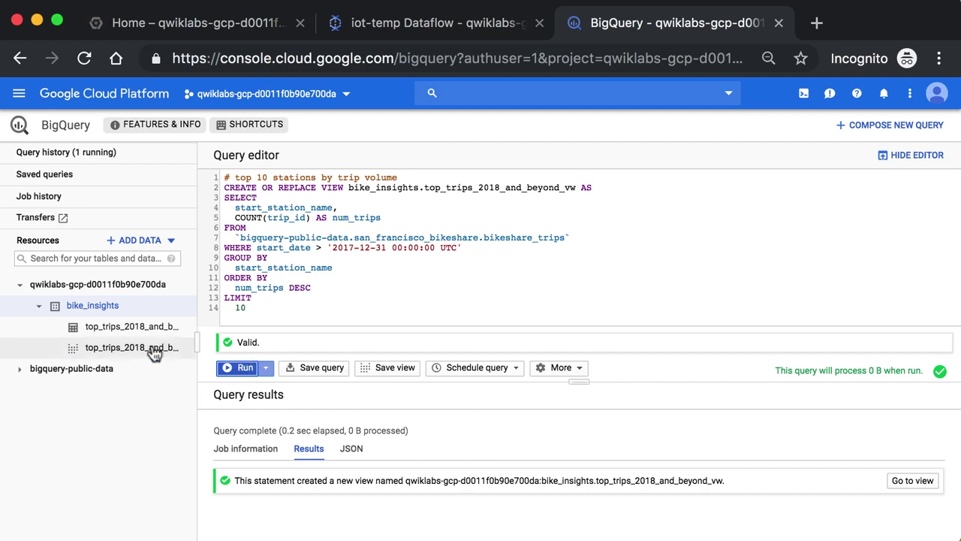
Check the new view's schema and preview the stored rows of the top_trips_2018_and_beyond table
left_click(94, 350)
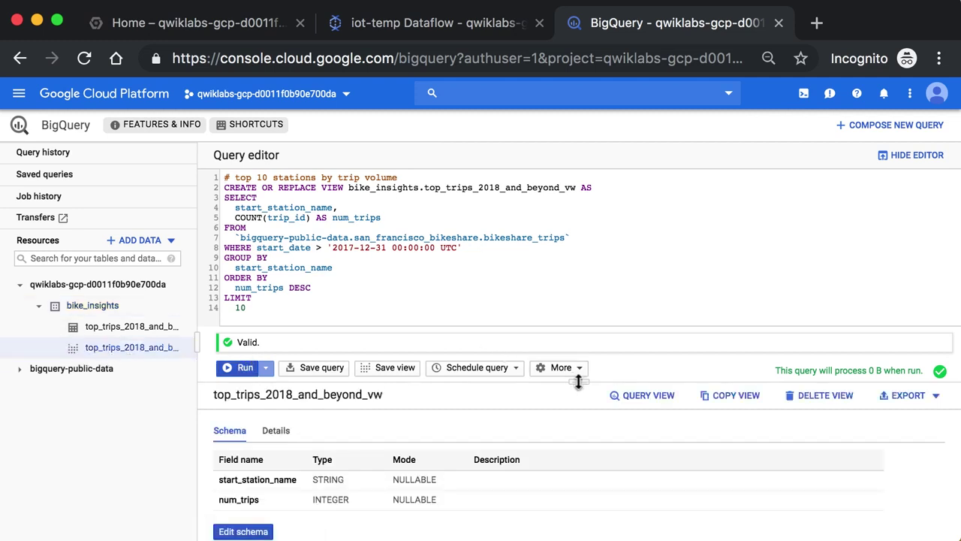
left_click(101, 334)
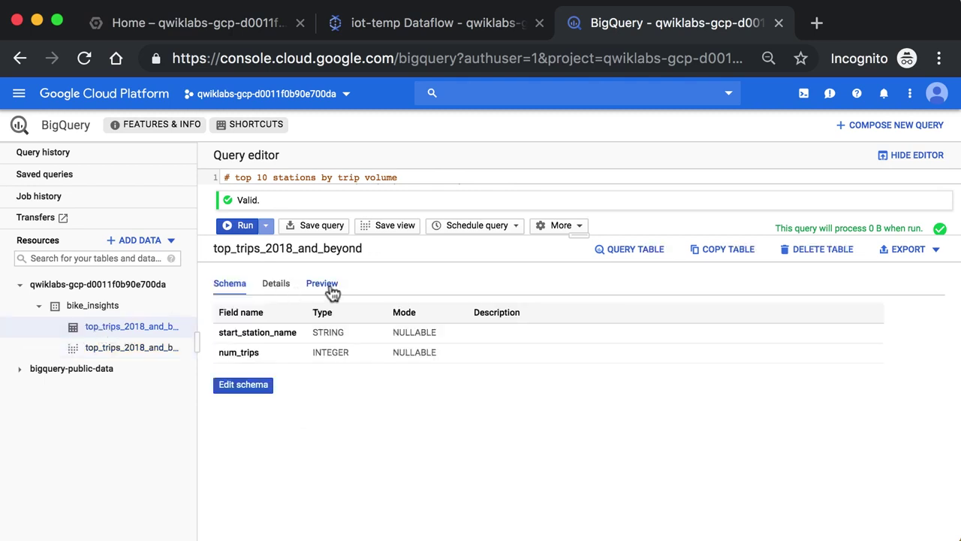
left_click(339, 287)
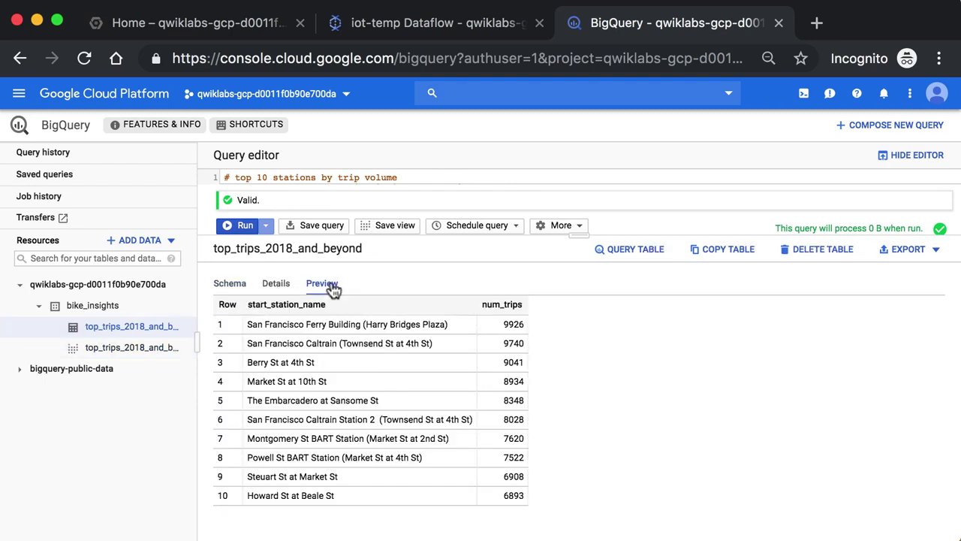
Examine the details of the top_trips_2018_and_beyond_vw view and the full SELECT query stored in it
left_click(143, 350)
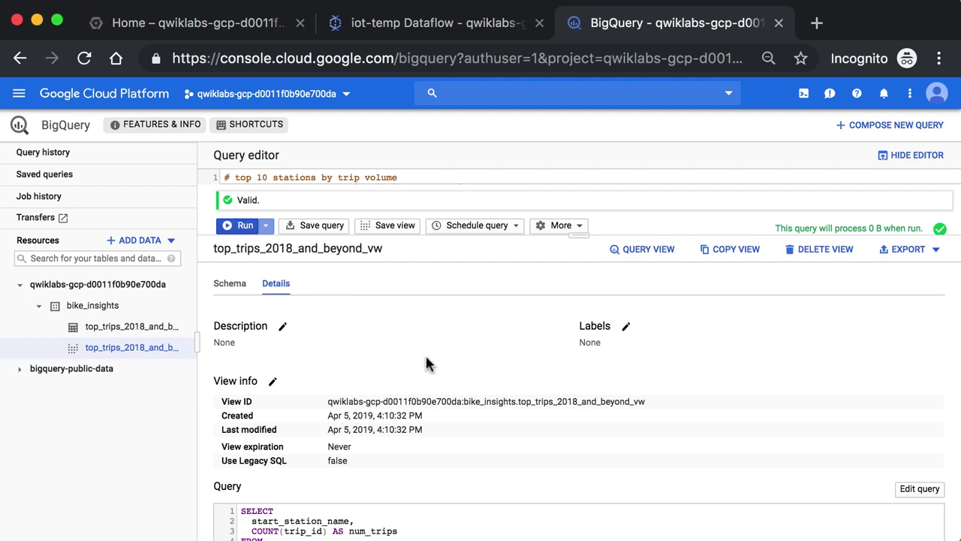
scroll(426, 365, "down", 3)
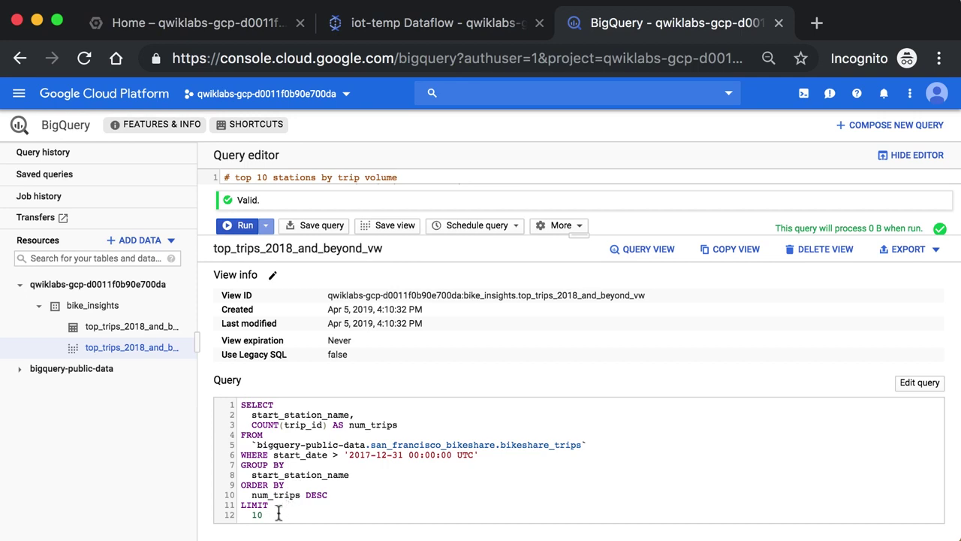
left_click_drag(274, 515, 239, 405)
left_click(239, 405)
left_click_drag(293, 516, 239, 405)
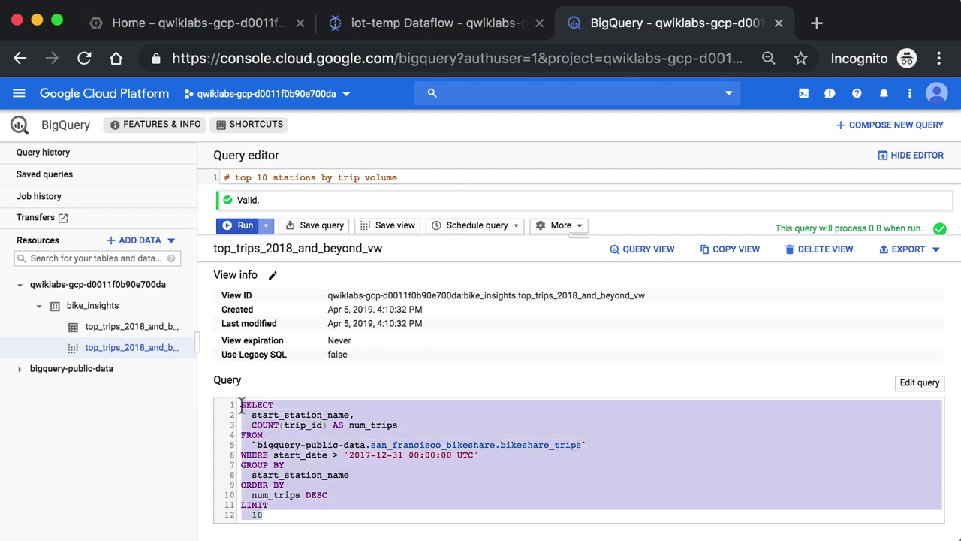
Query the top_trips_2018_and_beyond_vw view with SELECT * and LIMIT 1000, run it and look through the returned stations
left_click_drag(599, 236, 596, 323)
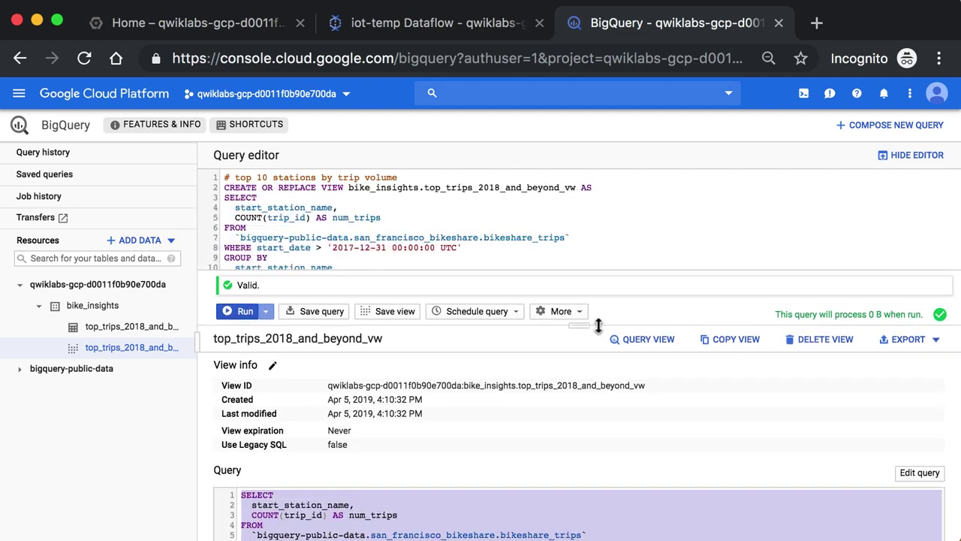
left_click(646, 339)
type("*")
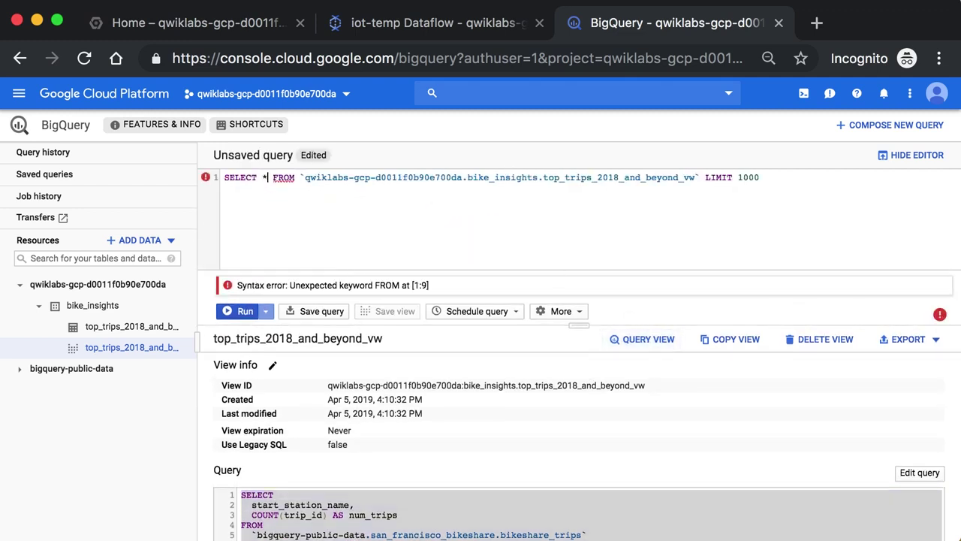
left_click(239, 312)
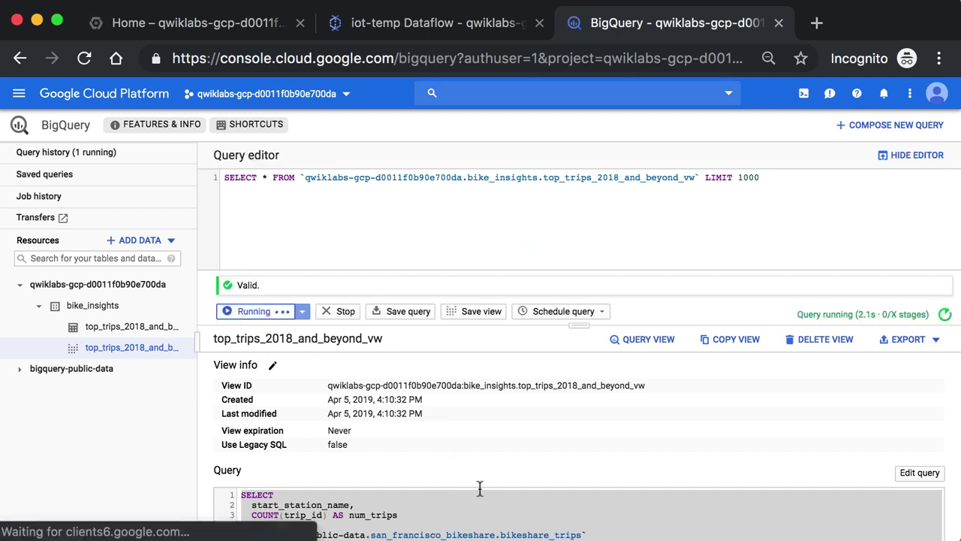
scroll(596, 449, "down", 2)
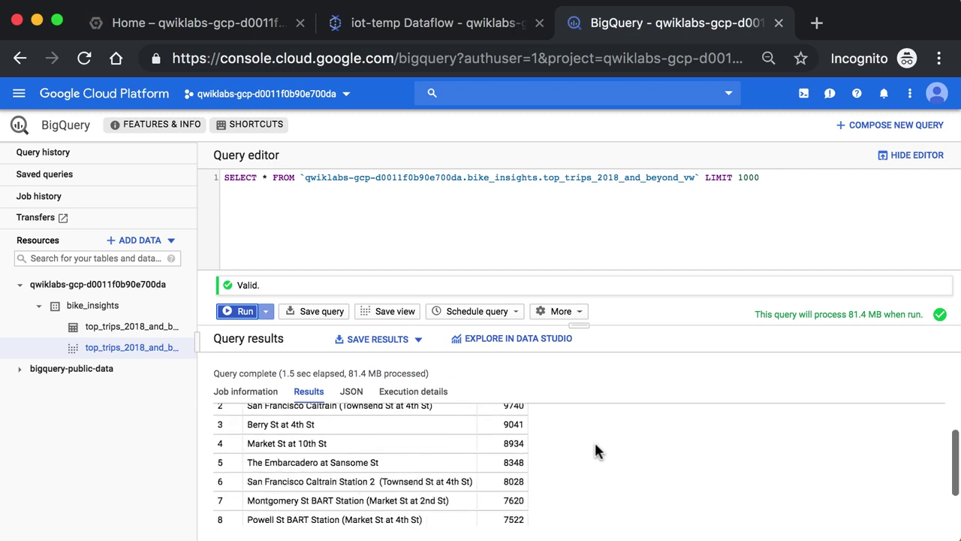
scroll(596, 449, "up", 2)
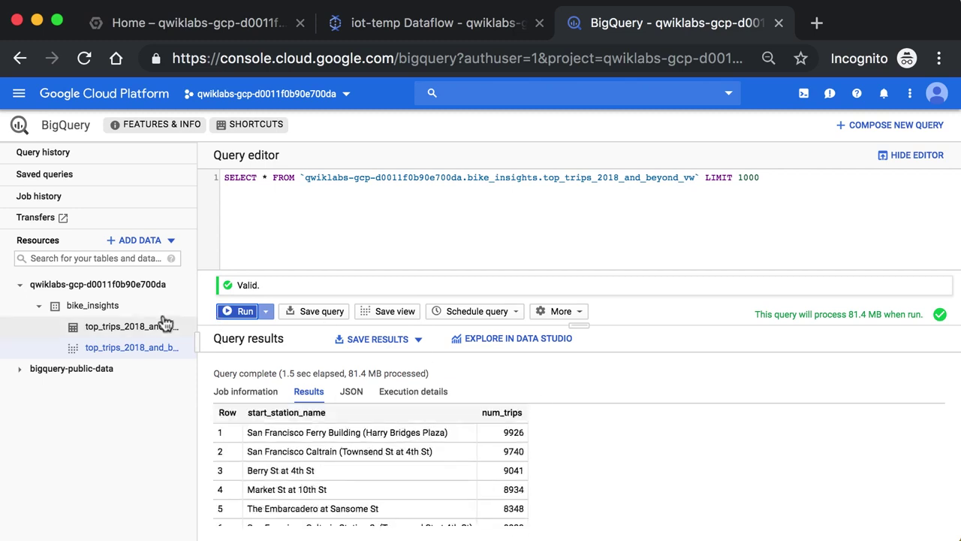
Expand the bigquery-public-data project and open the stored query of the top_trips_2018_and_beyond_vw view for editing
left_click(118, 368)
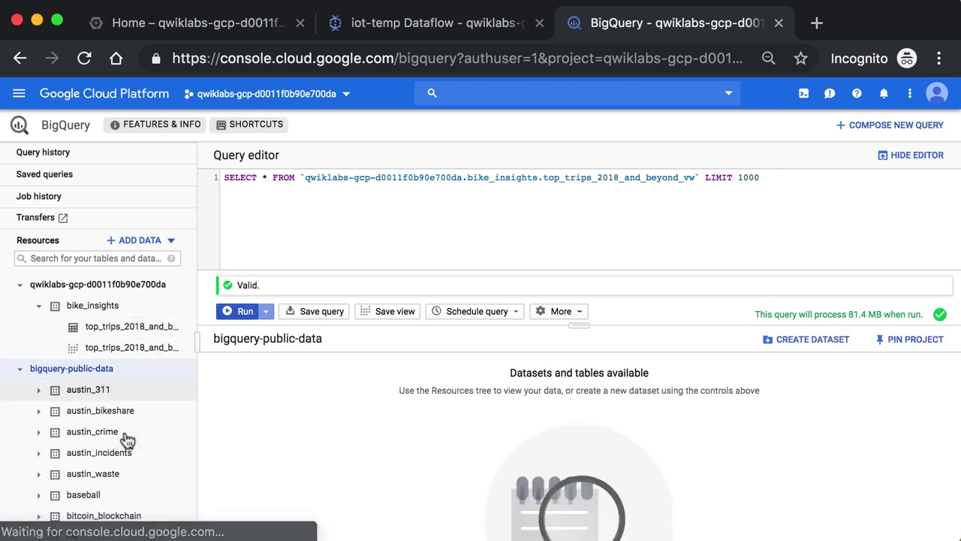
left_click(150, 347)
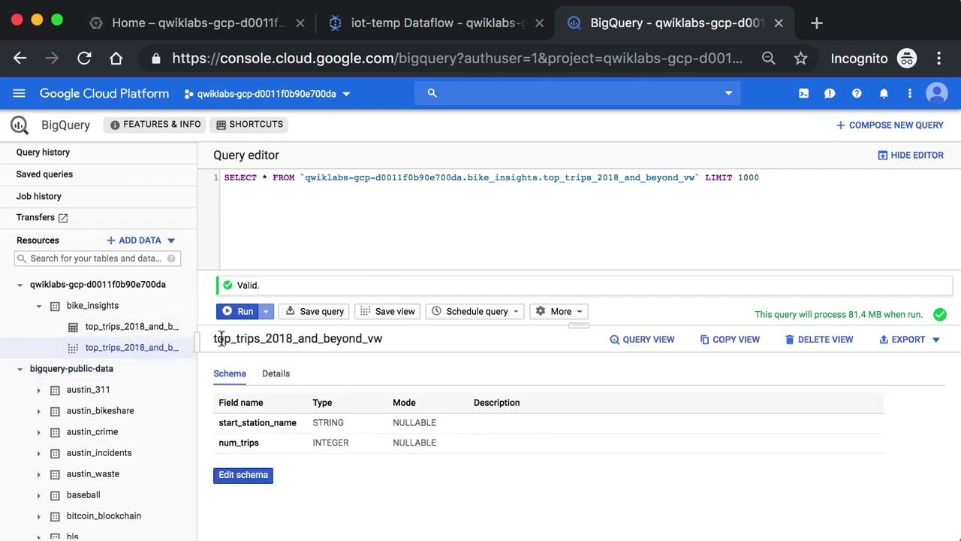
left_click(276, 373)
scroll(424, 471, "down", 5)
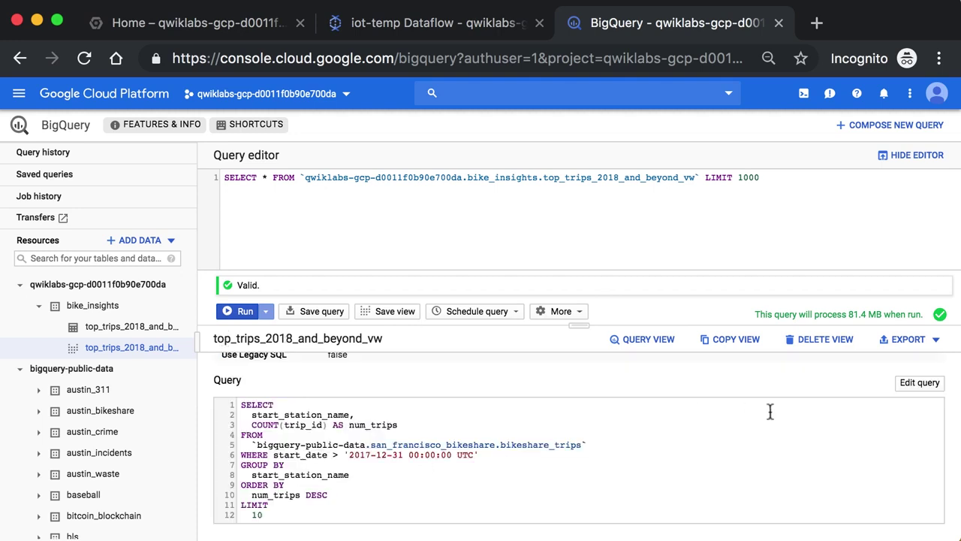
left_click(911, 383)
left_click_drag(578, 325, 578, 441)
Open the bikeshare_trips table referenced in the query's FROM clause and examine its schema fields alongside the full query
left_click(514, 224, "super")
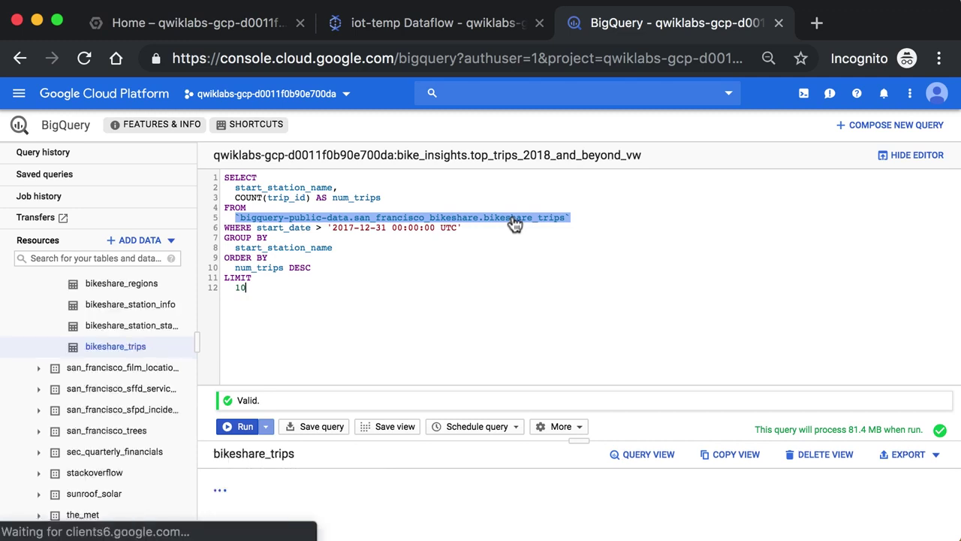
left_click_drag(581, 444, 584, 320)
left_click(235, 281)
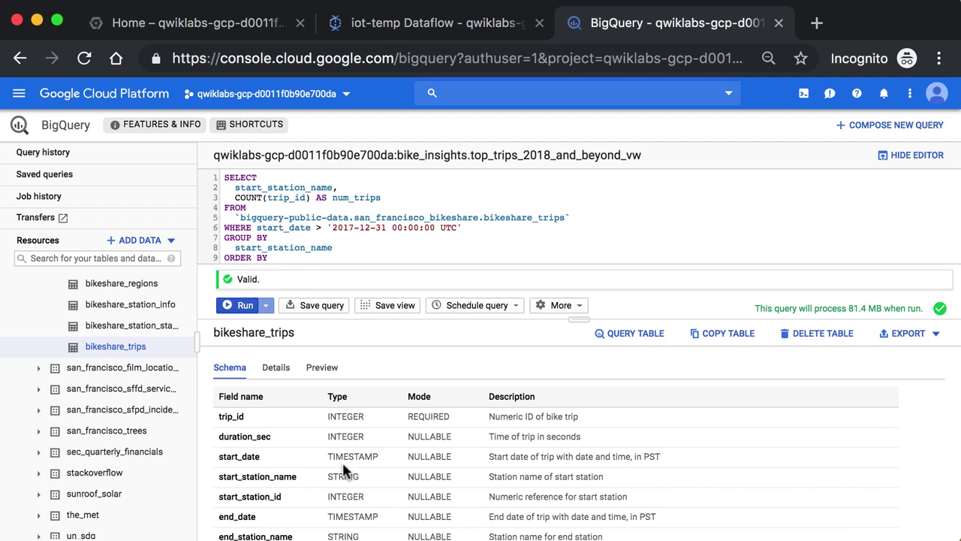
left_click_drag(581, 319, 579, 388)
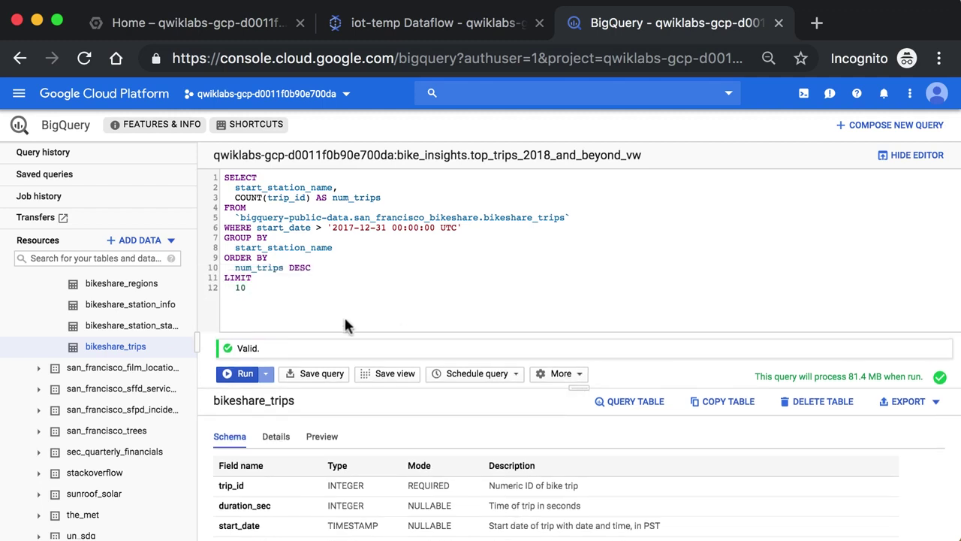
left_click(353, 187)
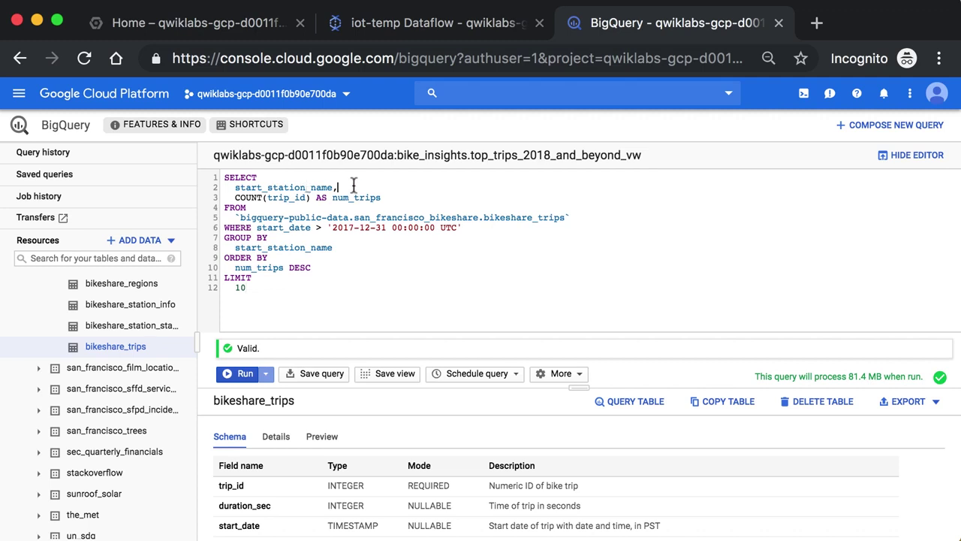